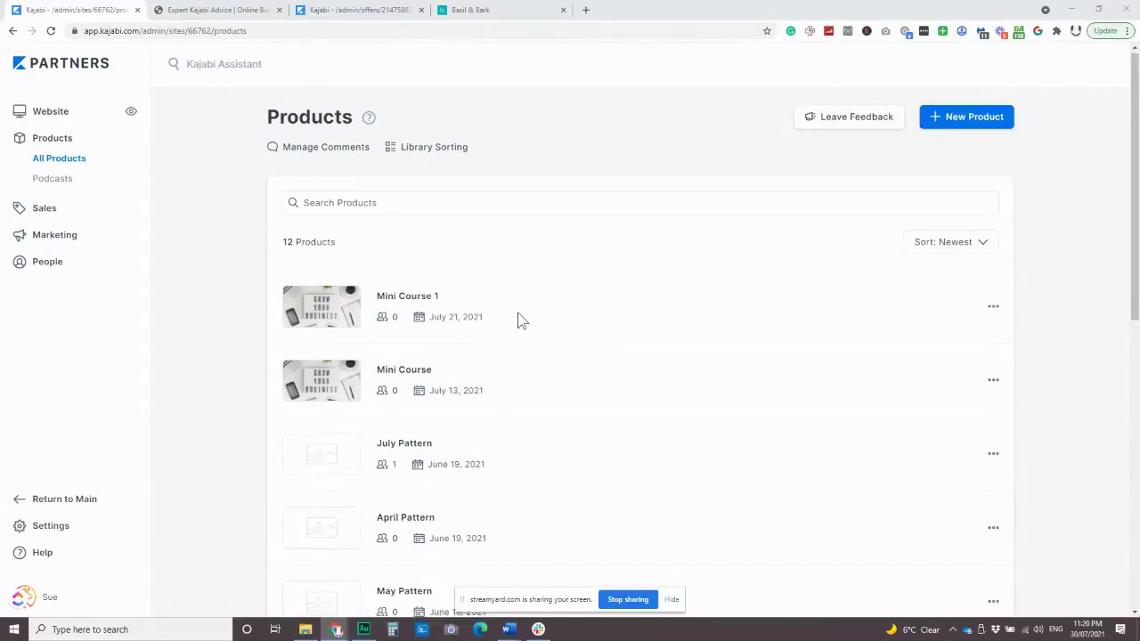
Open the Membership product from the product list to display its category outline
scroll(525, 316, "down", 5)
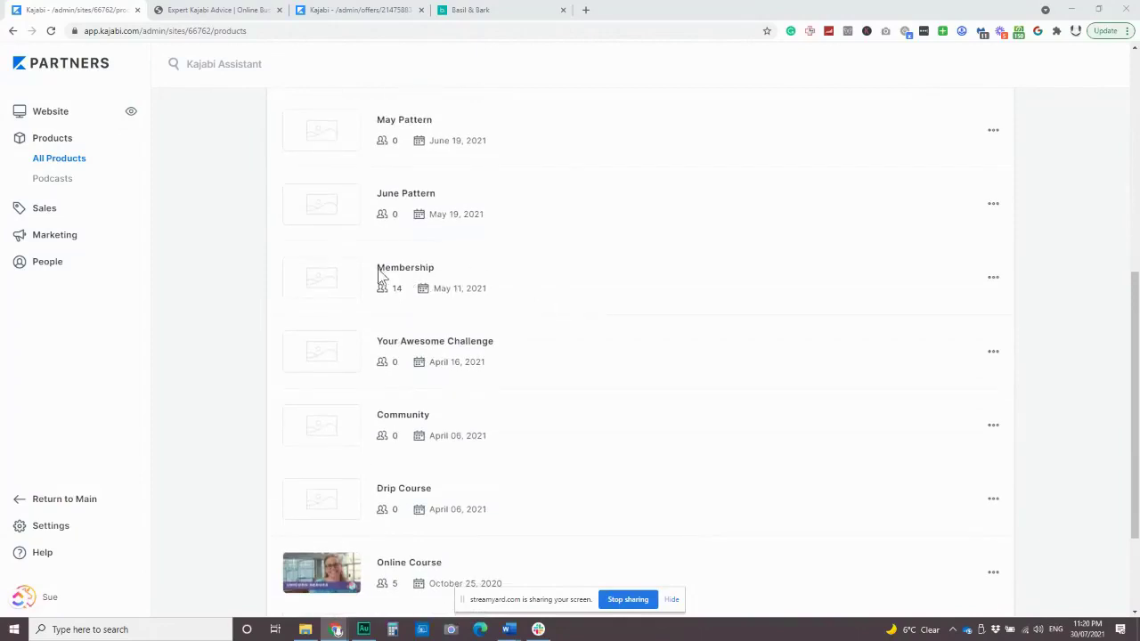
left_click(397, 276)
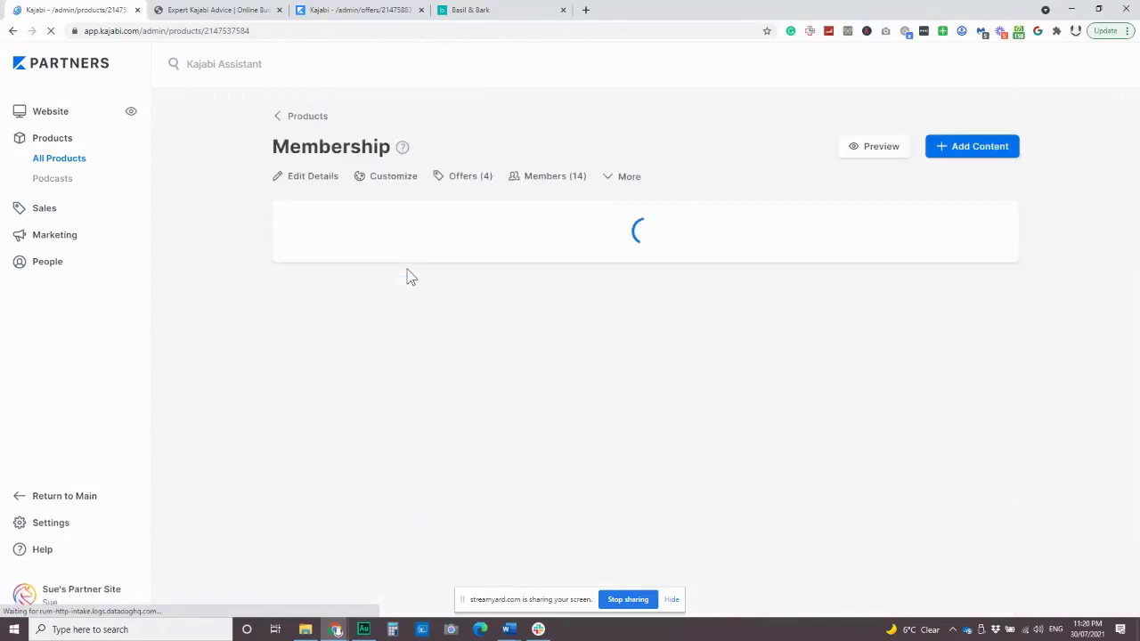
scroll(492, 311, "down", 1)
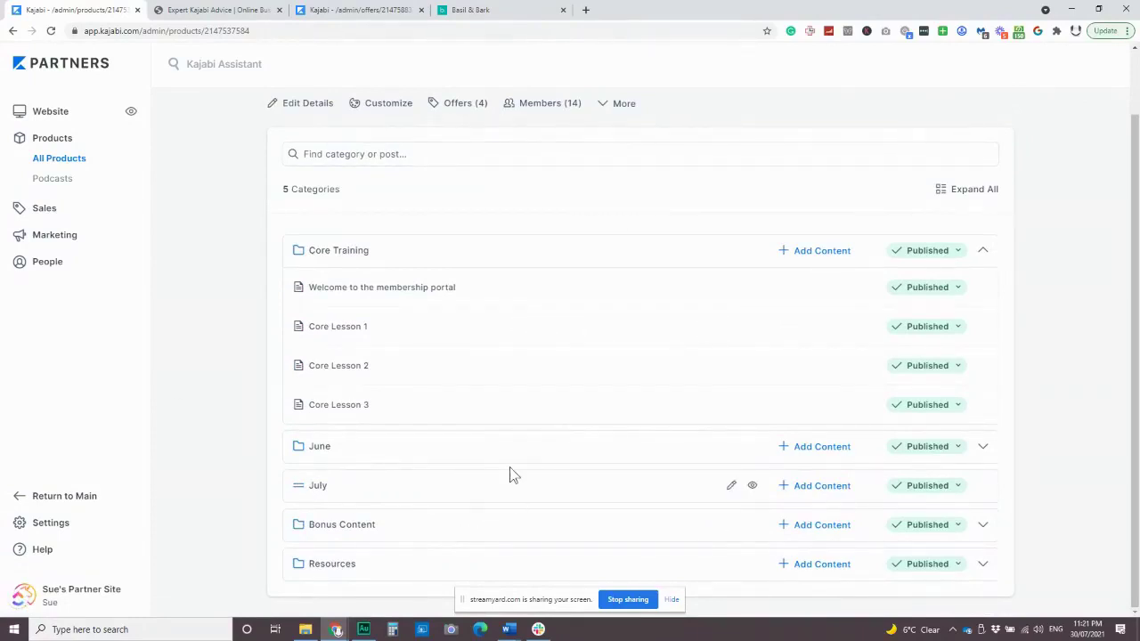
Compare the Membership product's category outline with the module navigation in the member-facing preview
left_click(229, 10)
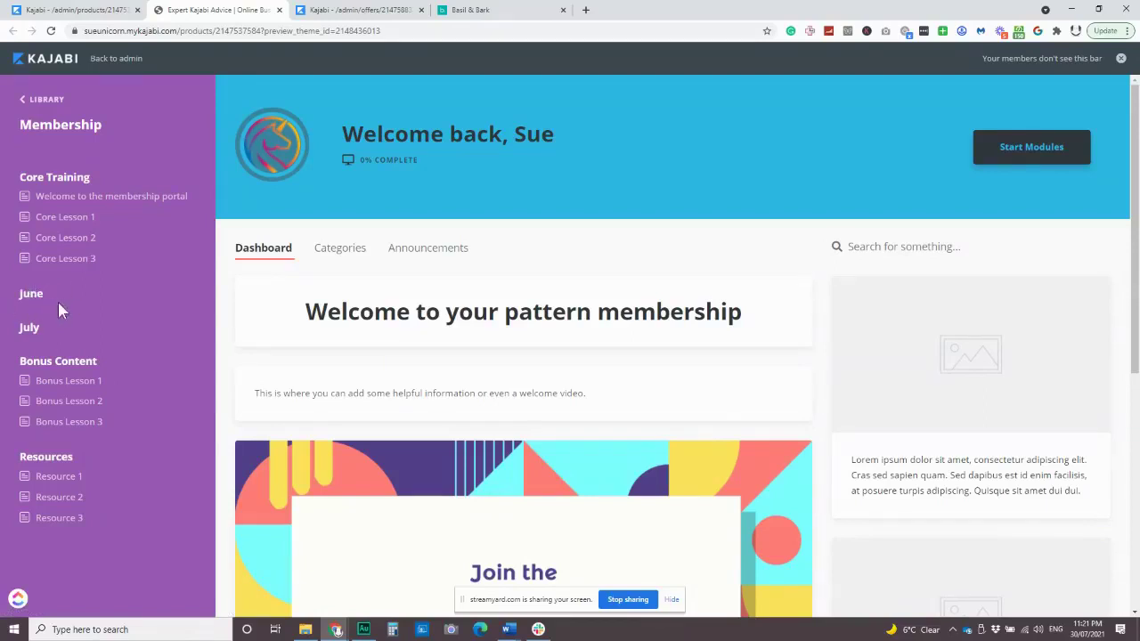
left_click(98, 10)
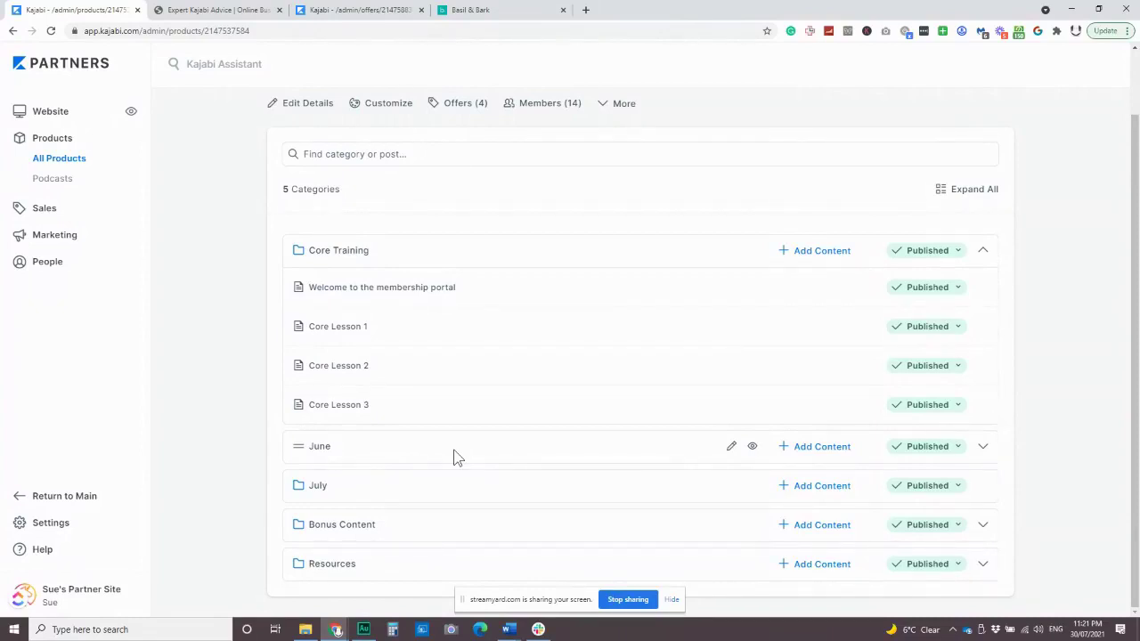
left_click(189, 10)
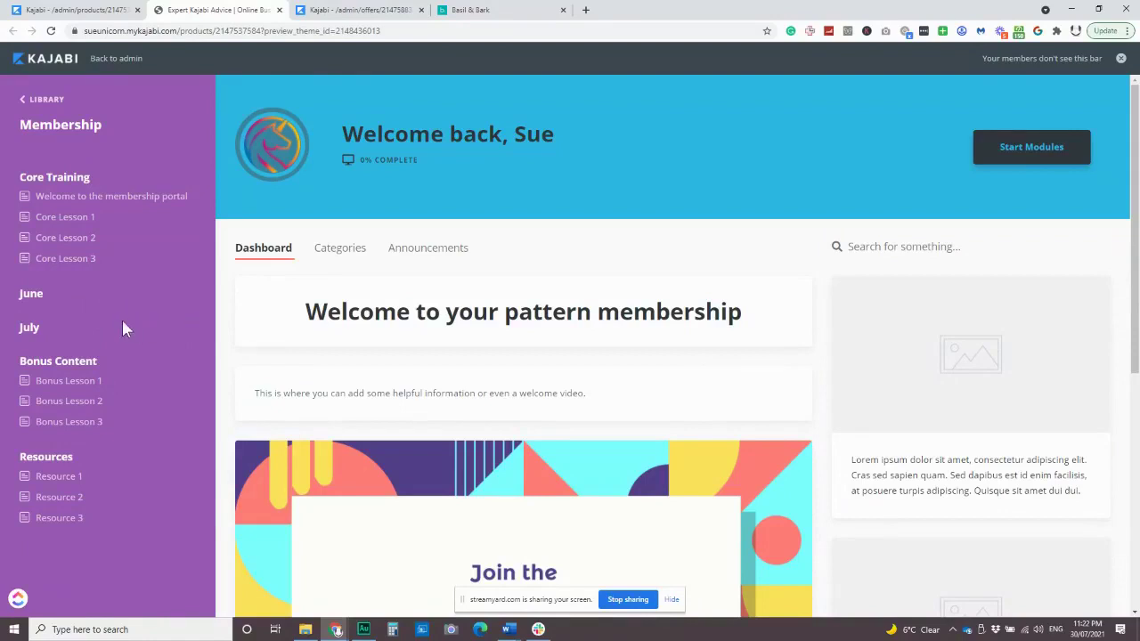
left_click(89, 11)
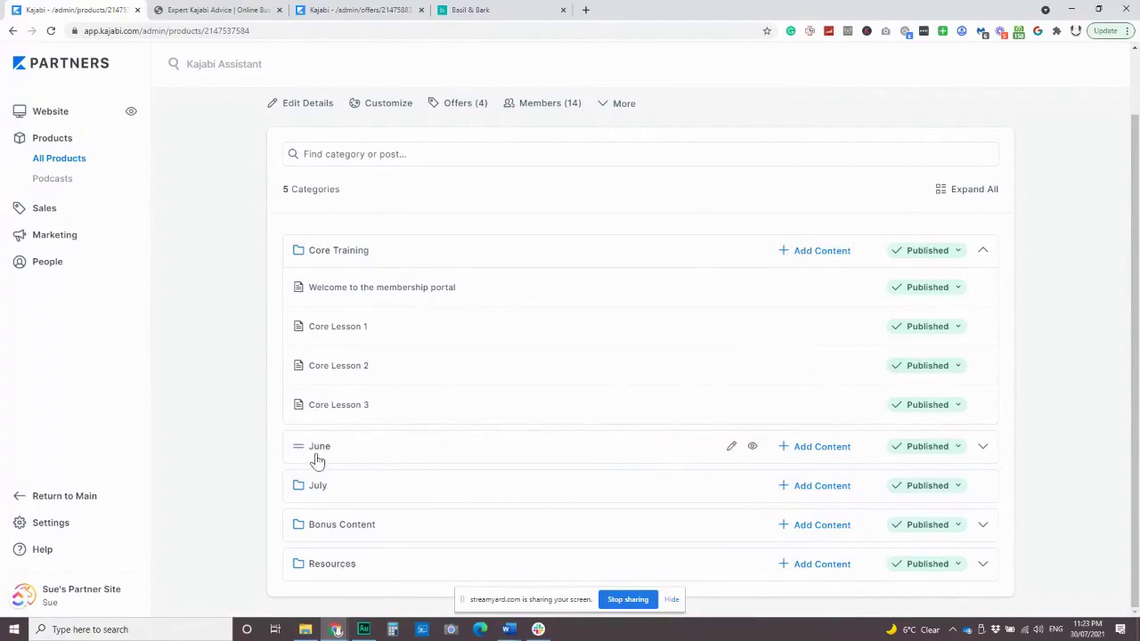
left_click(957, 446)
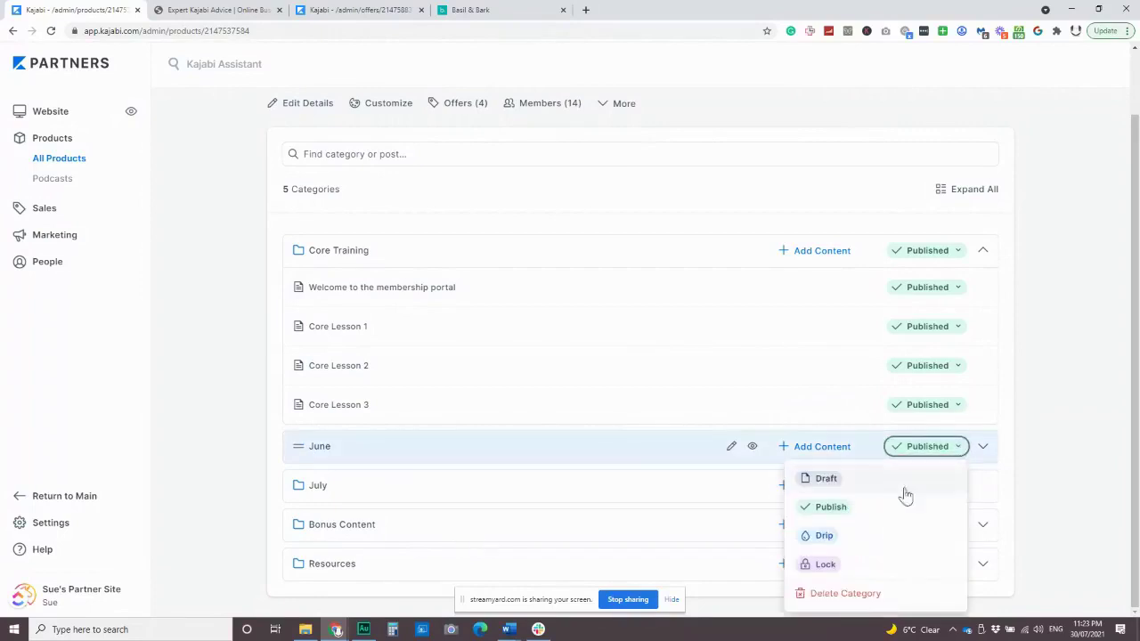
left_click(834, 537)
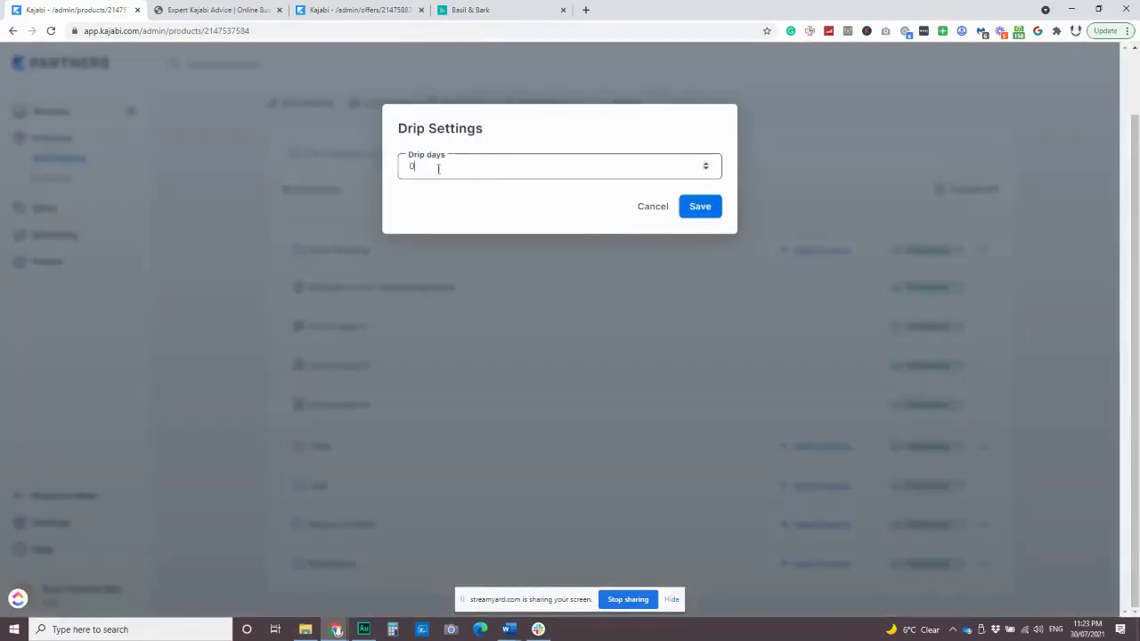
left_click_drag(438, 169, 381, 169)
Set the June category to drip after 30 days and save the setting
left_click(943, 446)
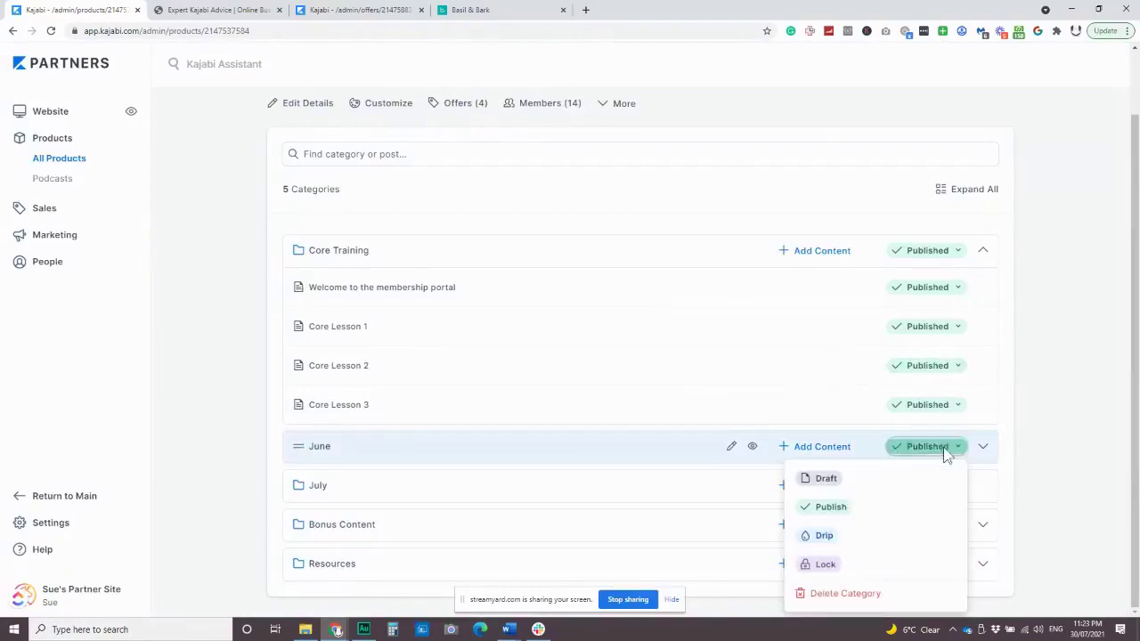
left_click(820, 537)
left_click_drag(434, 172, 404, 166)
type("30")
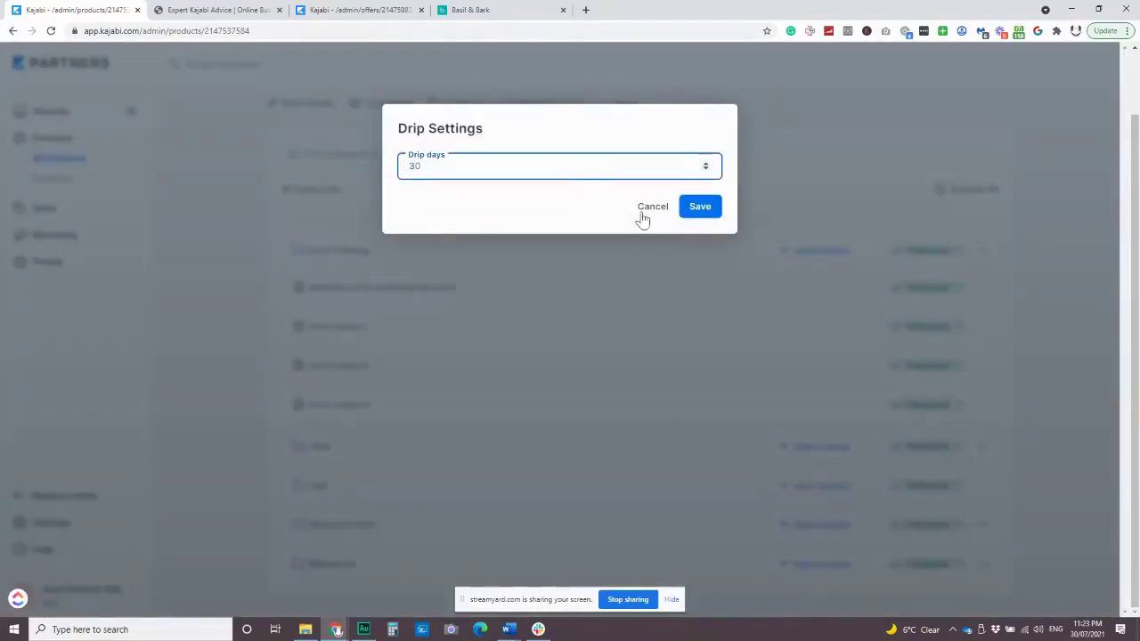
left_click(709, 214)
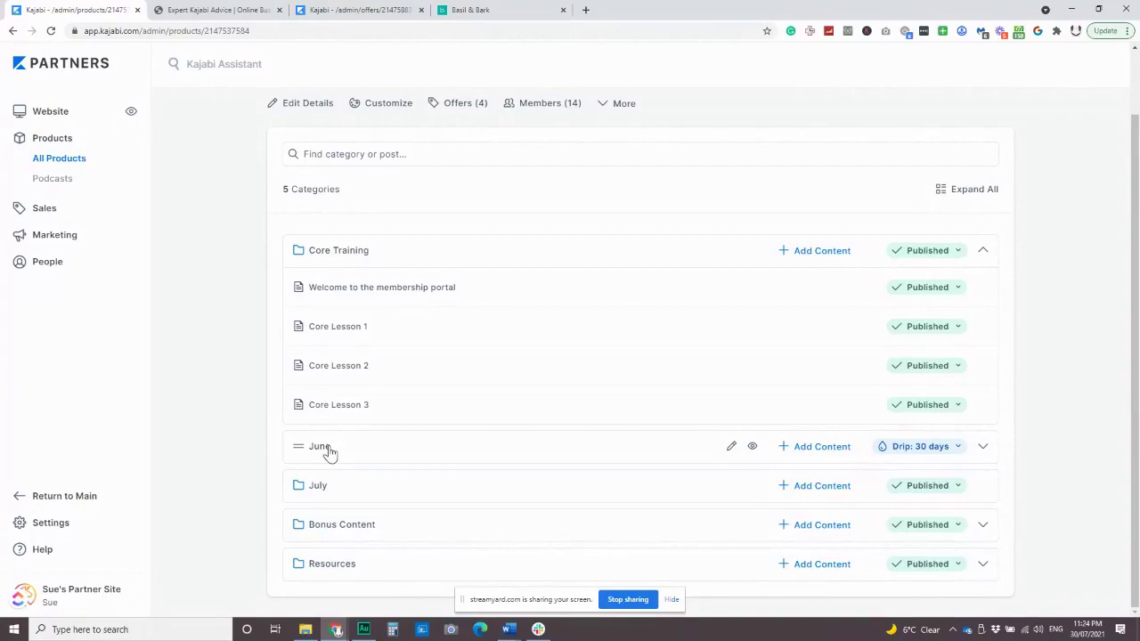
left_click(955, 487)
left_click(835, 584)
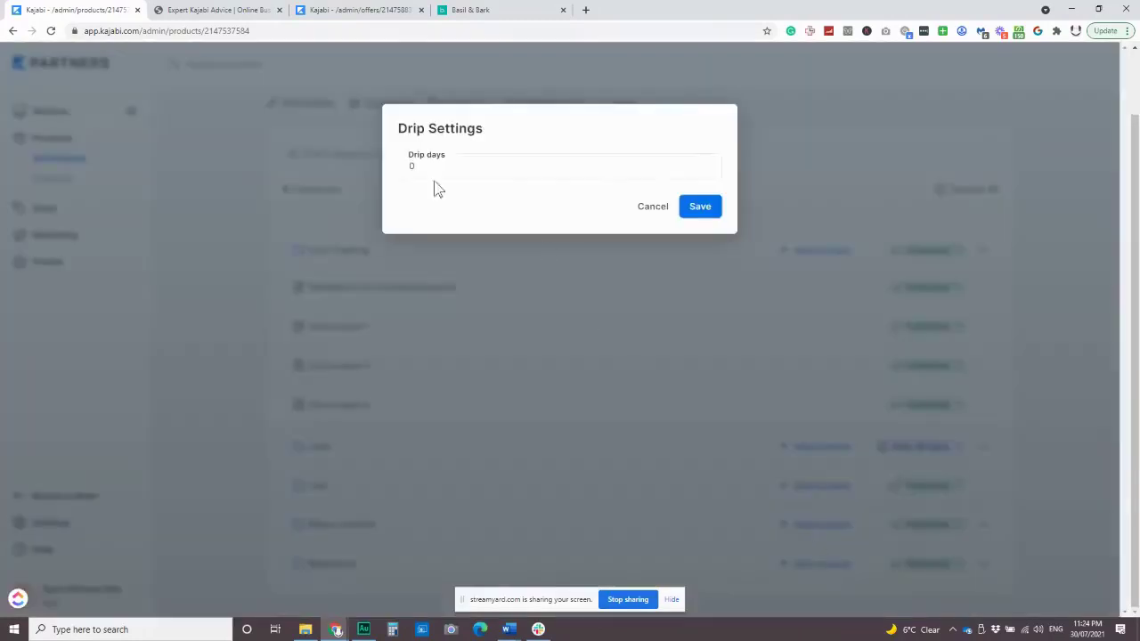
left_click(367, 156)
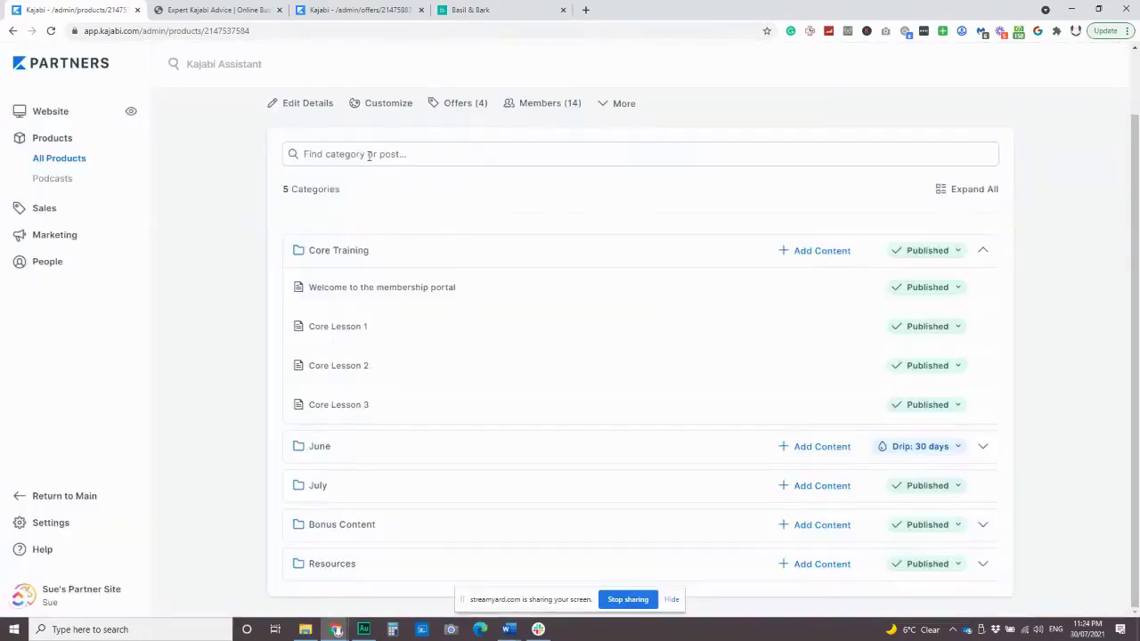
Set the July category to drip after 60 days and save the setting
left_click(917, 487)
left_click(817, 576)
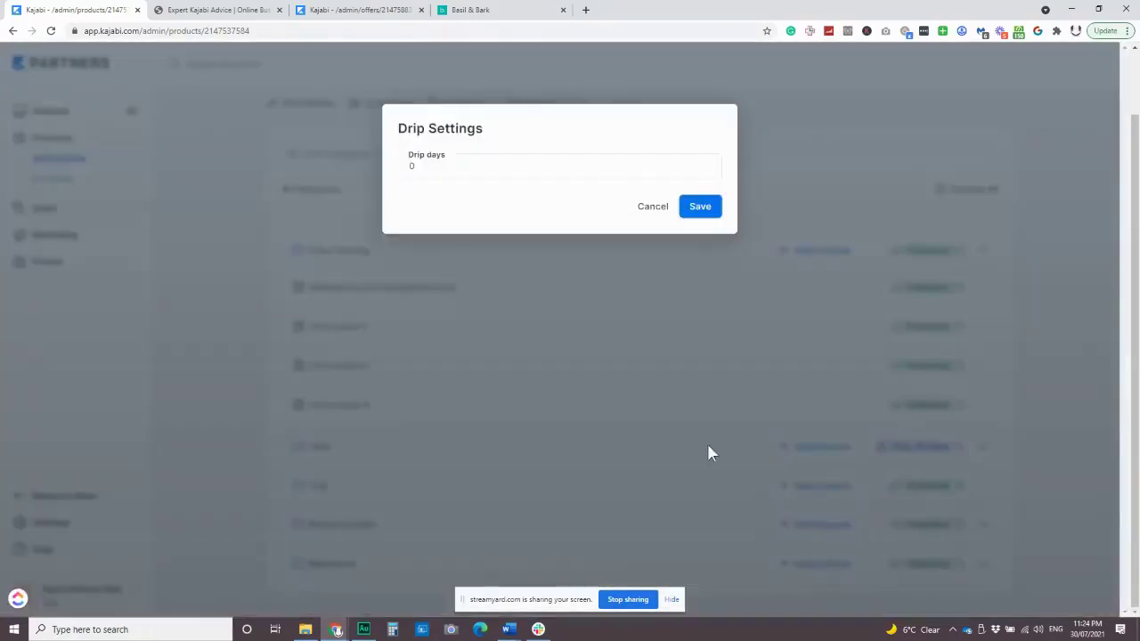
left_click(419, 162)
type("60")
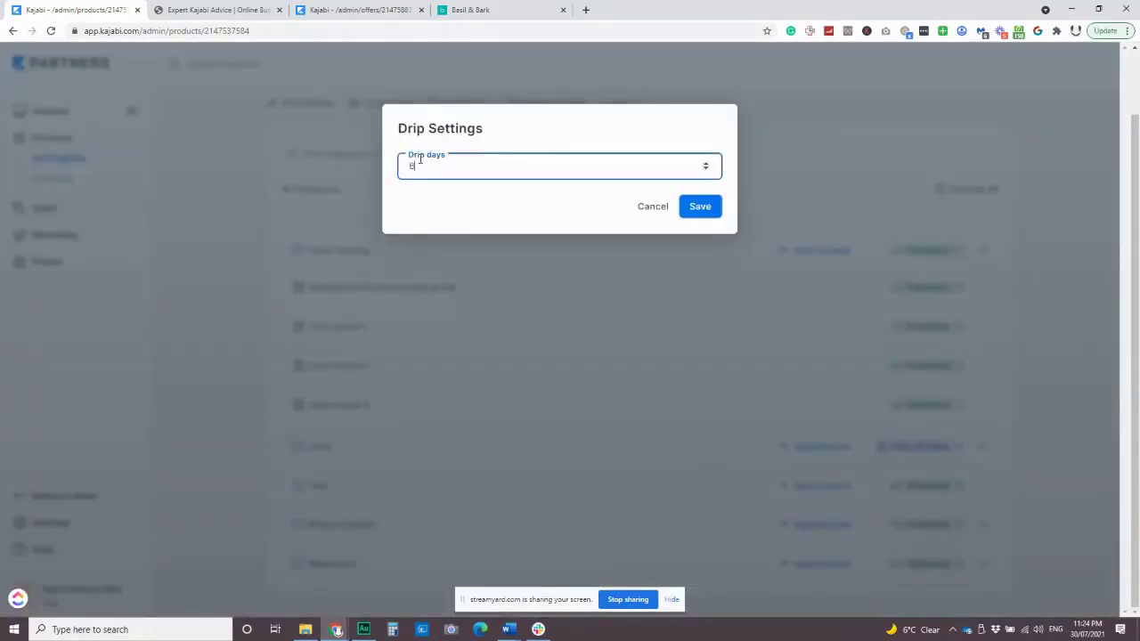
left_click(702, 206)
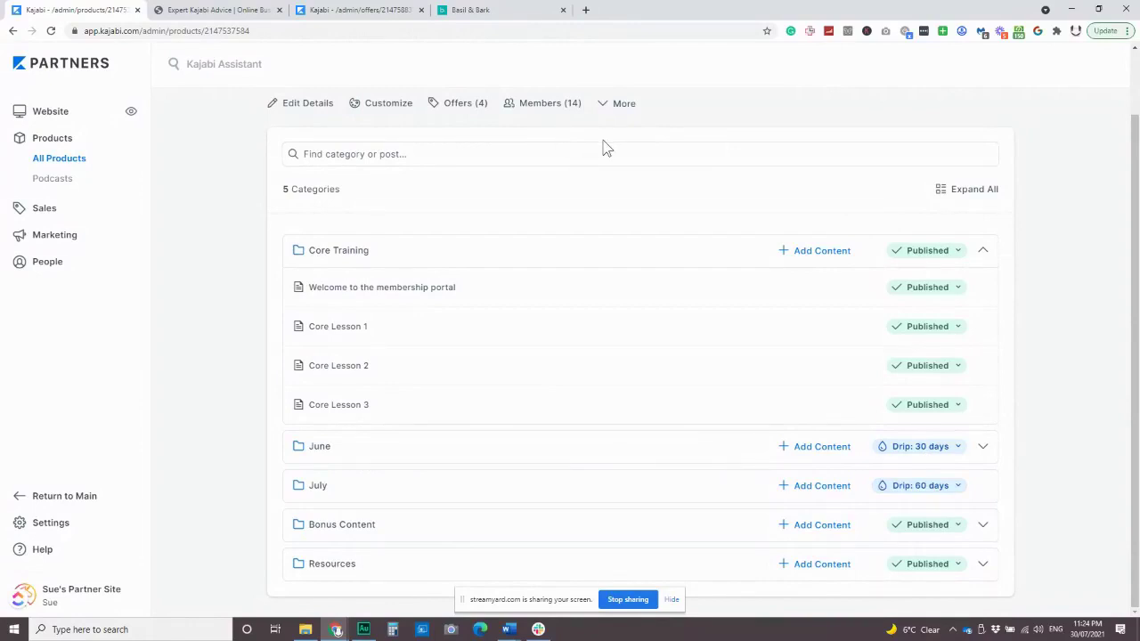
Return both the June and July categories from drip release to published status
left_click(942, 451)
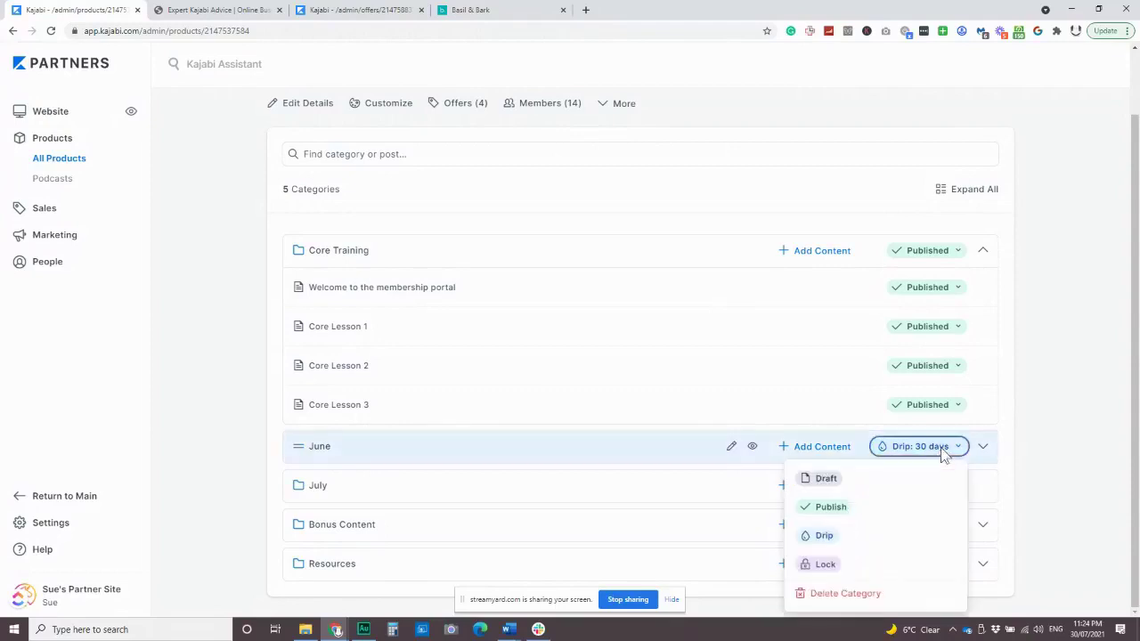
left_click(830, 507)
left_click(931, 486)
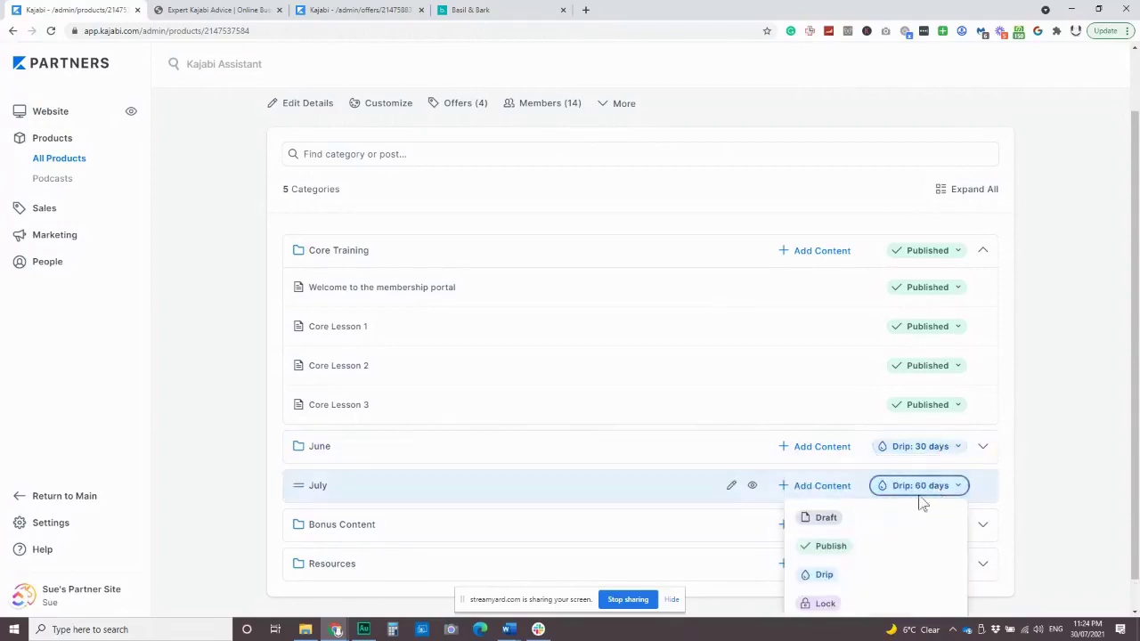
left_click(826, 546)
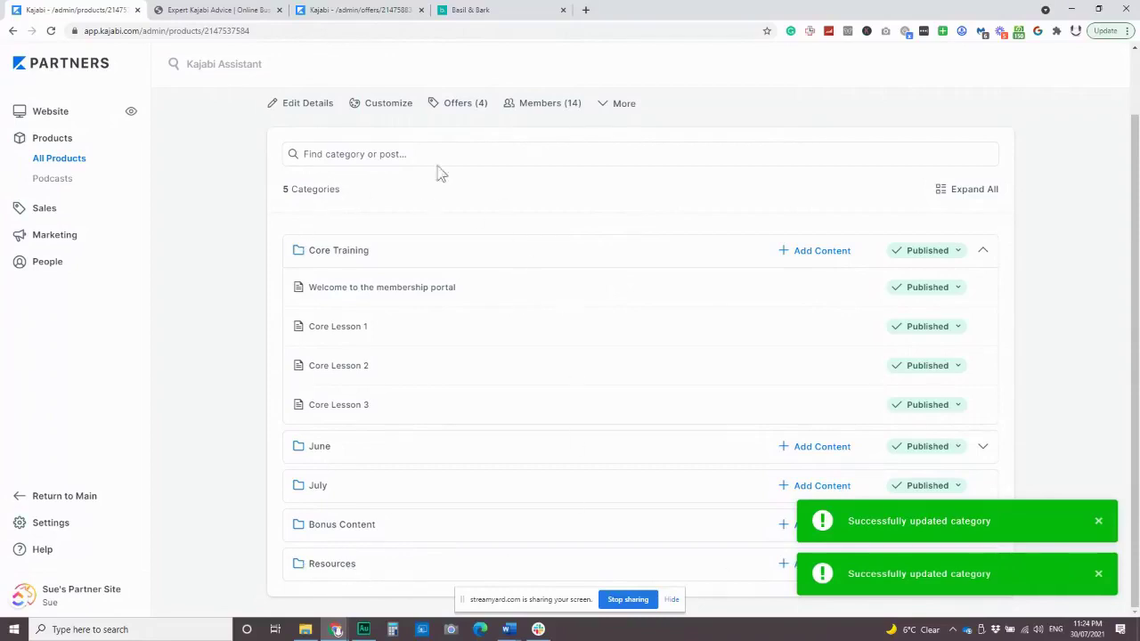
Examine the member preview's dashboard, including its module navigation, welcome text, Facebook group banner and secondary image and text blocks
left_click(201, 12)
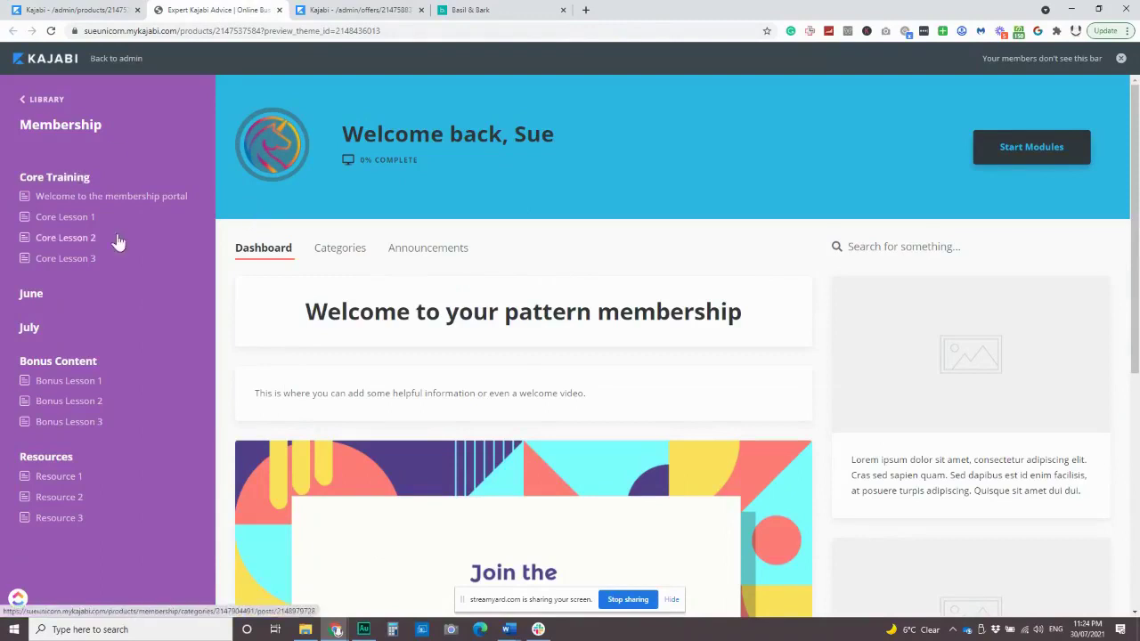
scroll(728, 377, "down", 2)
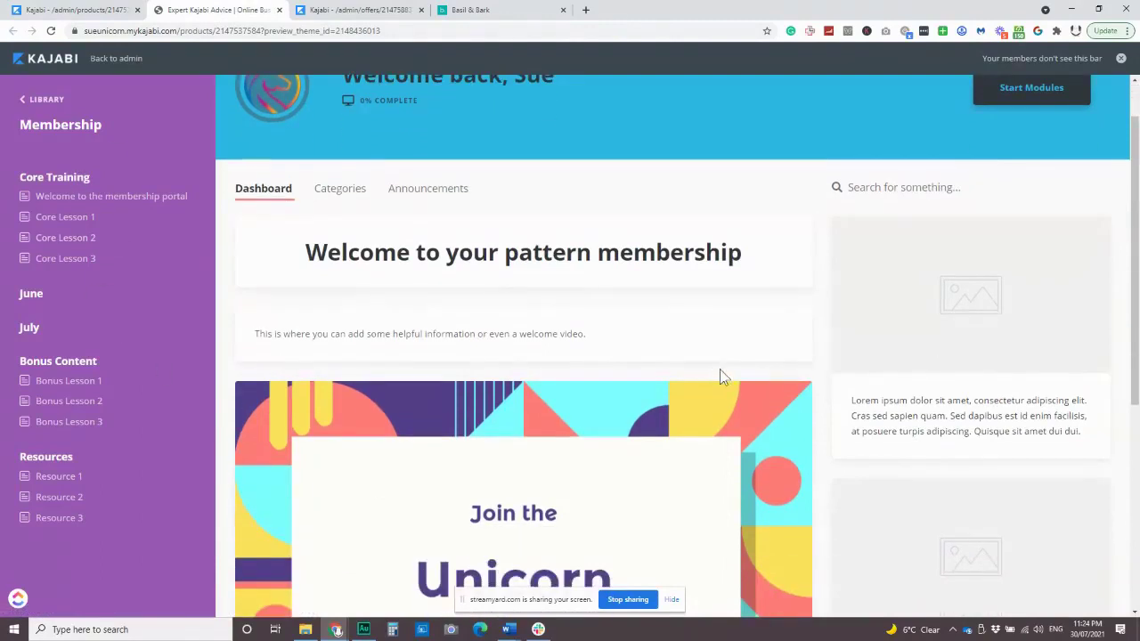
scroll(552, 430, "up", 2)
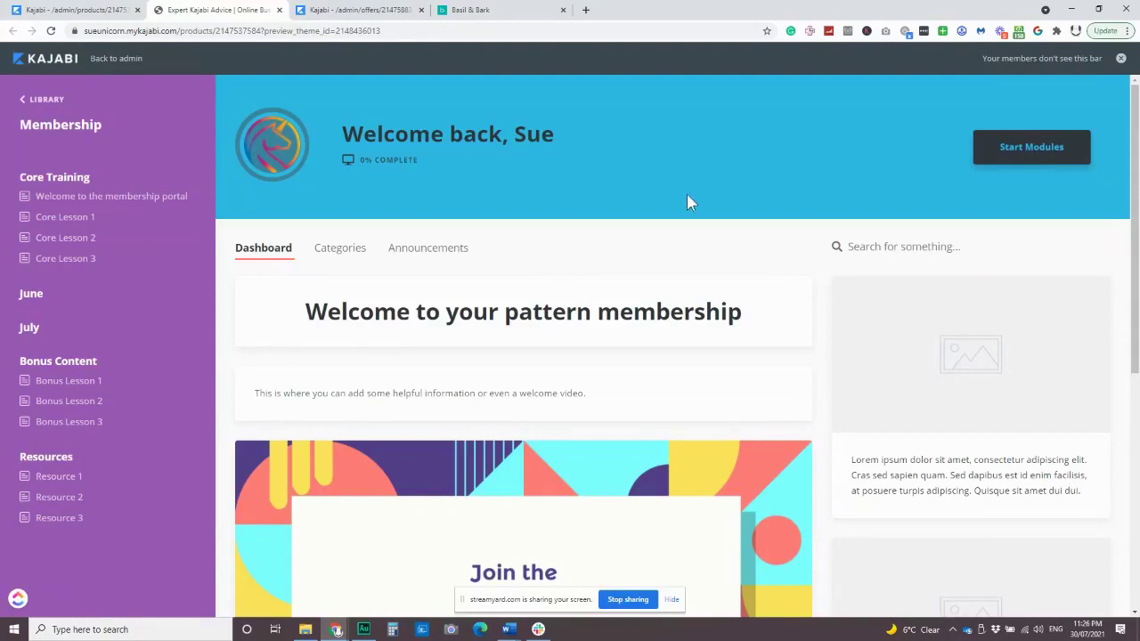
scroll(721, 369, "down", 1)
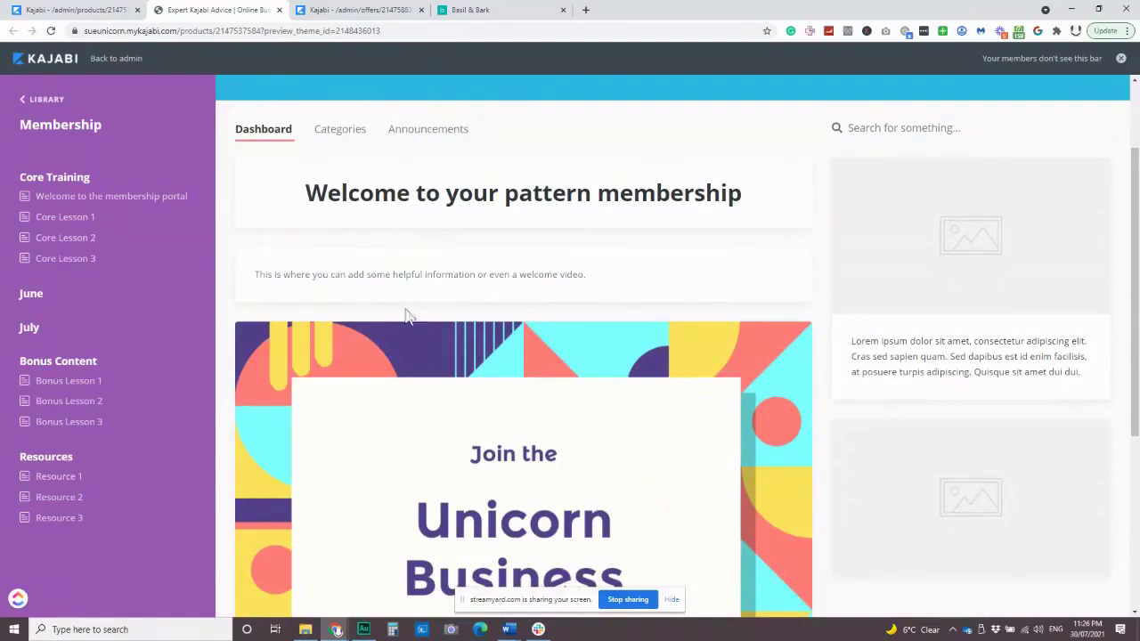
scroll(420, 295, "down", 2)
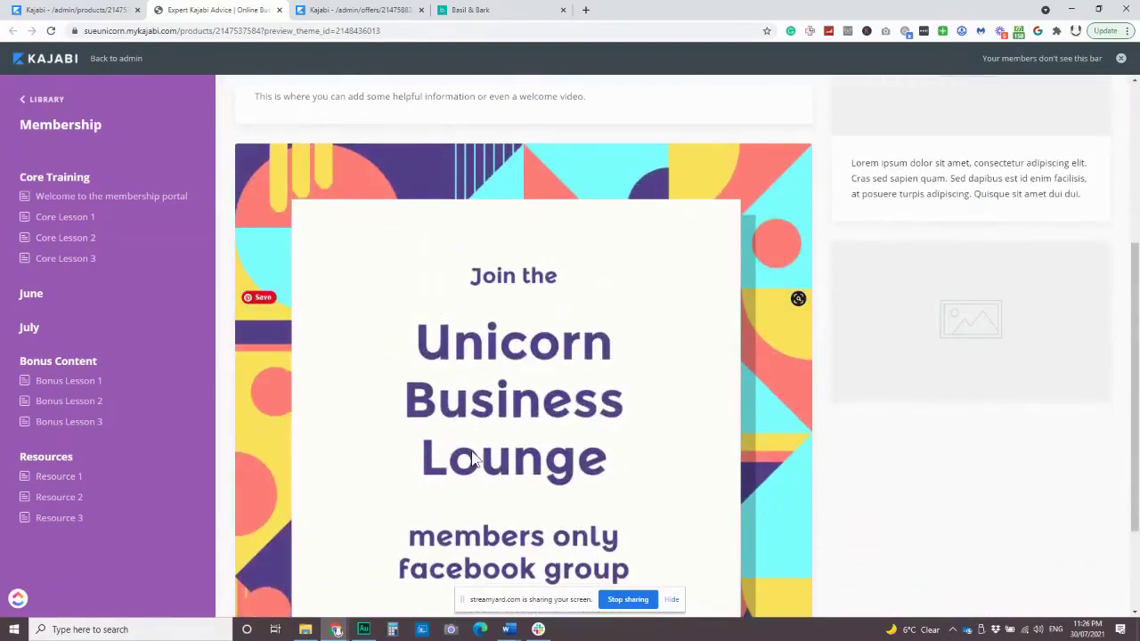
scroll(479, 425, "down", 2)
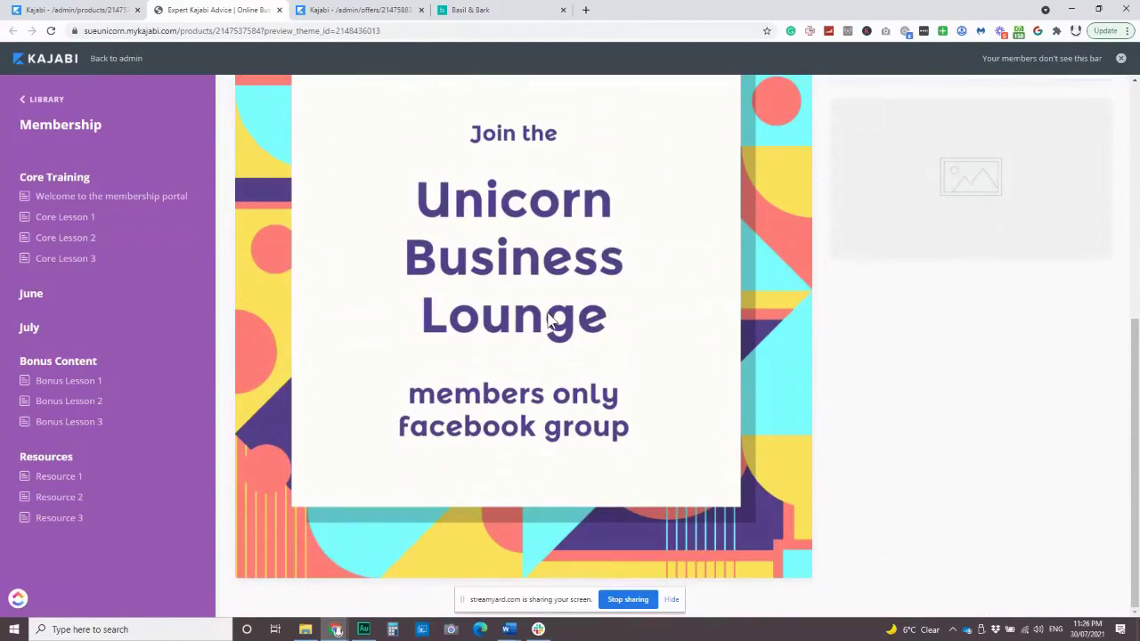
scroll(543, 347, "up", 5)
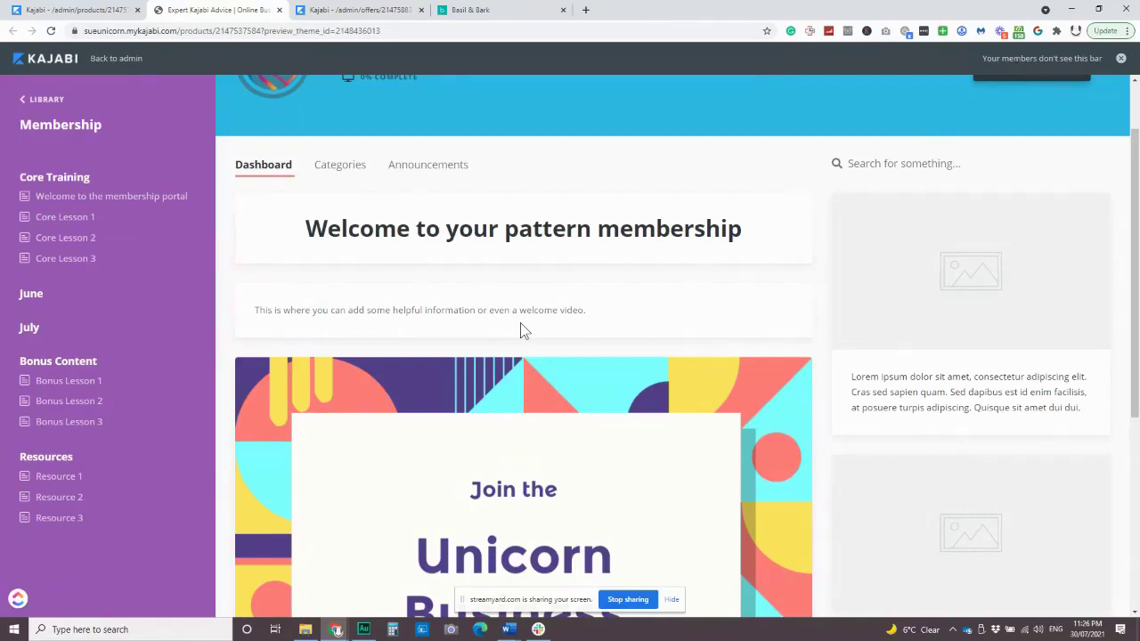
scroll(808, 354, "down", 2)
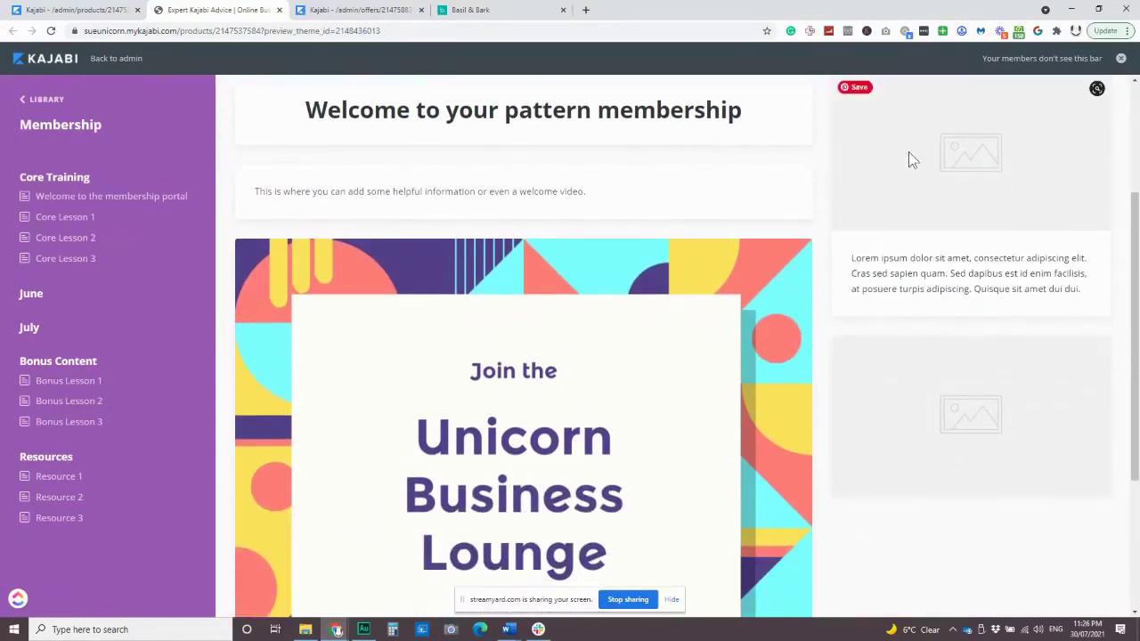
scroll(974, 258, "up", 1)
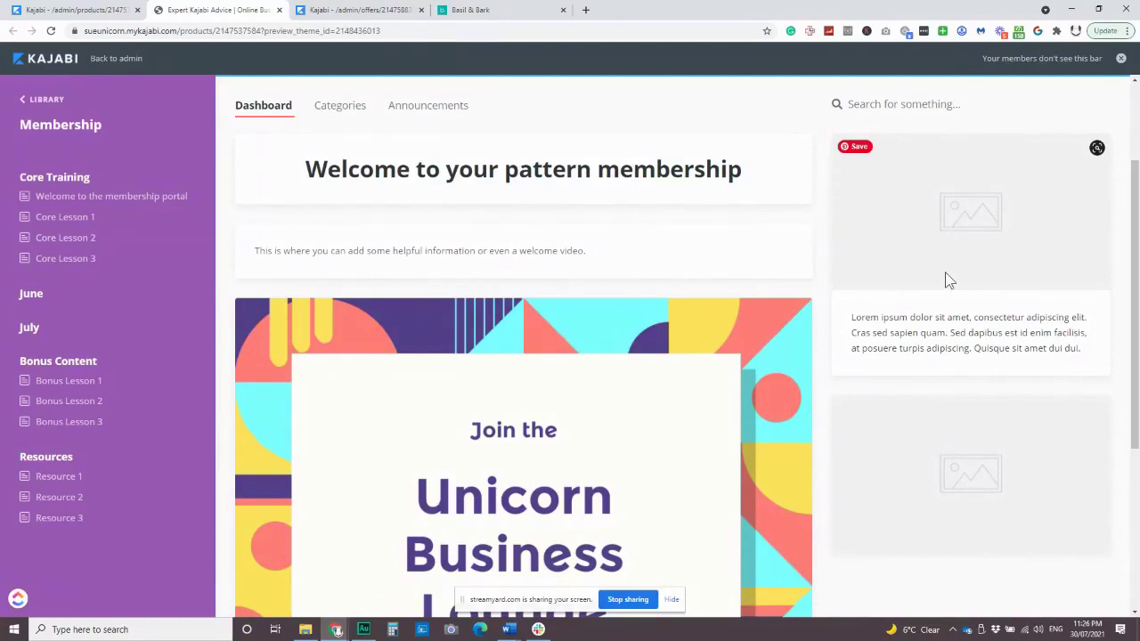
scroll(945, 275, "down", 1)
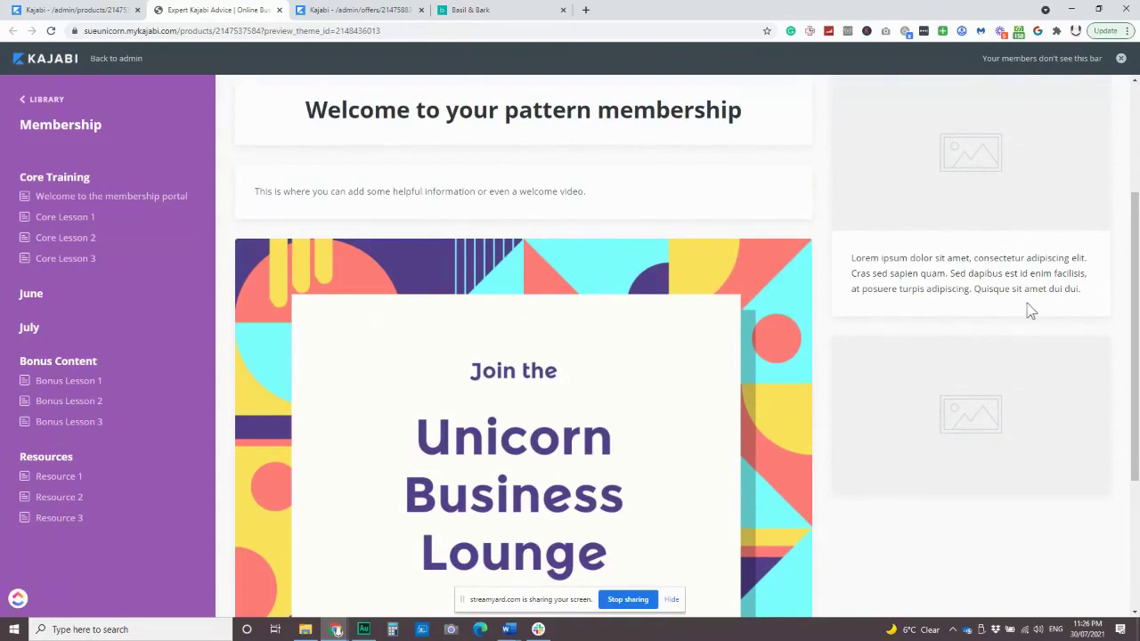
scroll(407, 306, "up", 4)
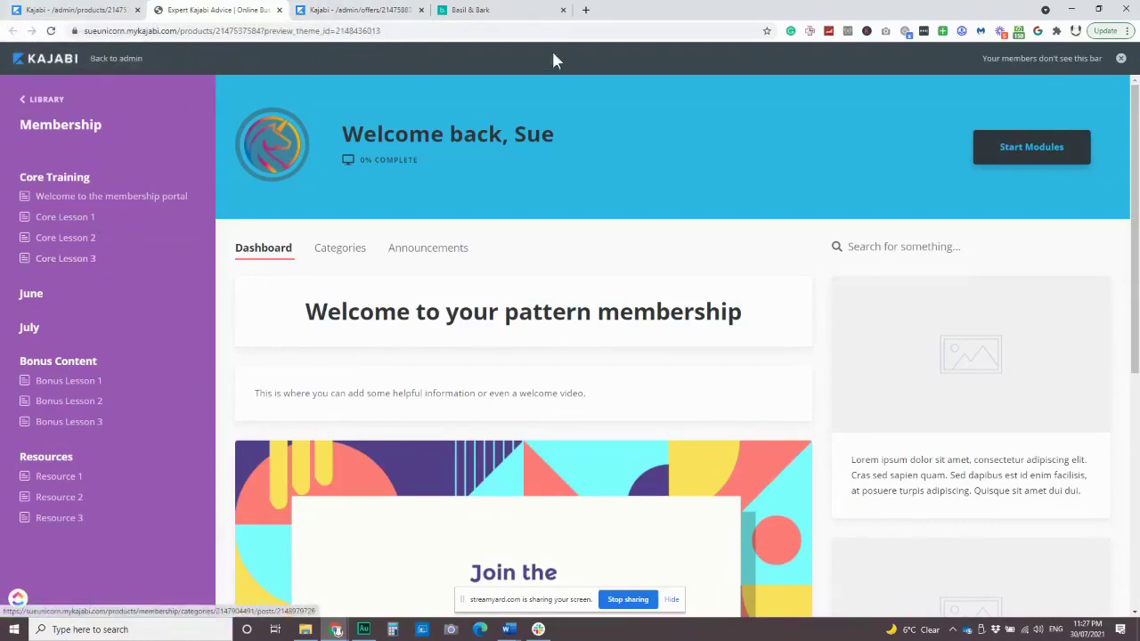
Review the Basil & Bark lifetime membership page, including its welcome section, template categories and affiliate and support blocks
left_click(501, 11)
scroll(557, 422, "up", 5)
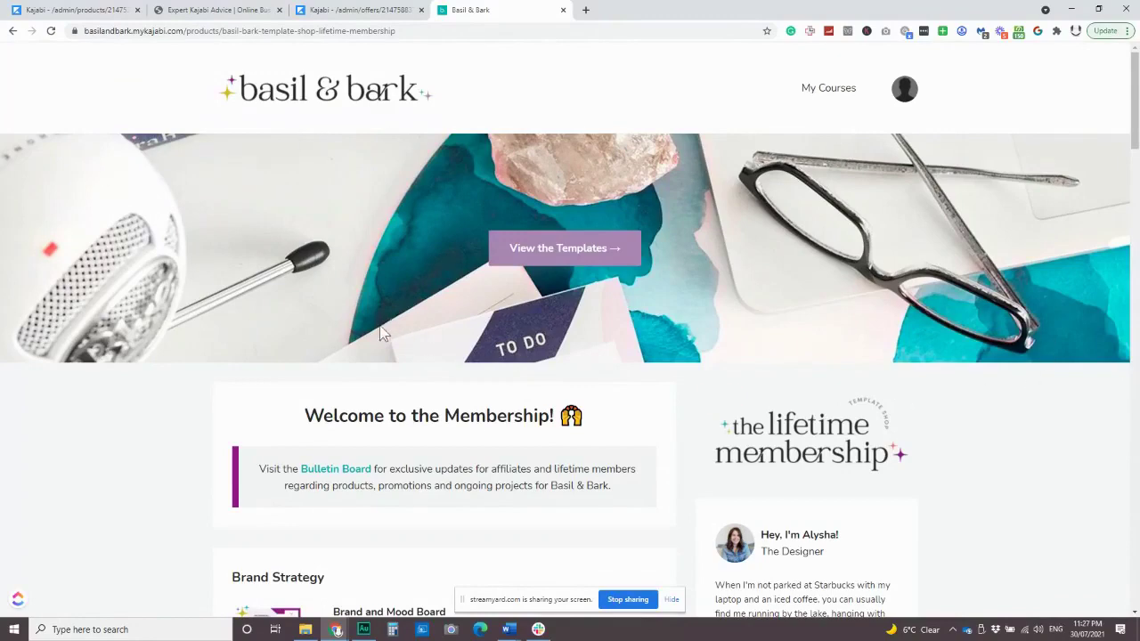
scroll(381, 333, "down", 3)
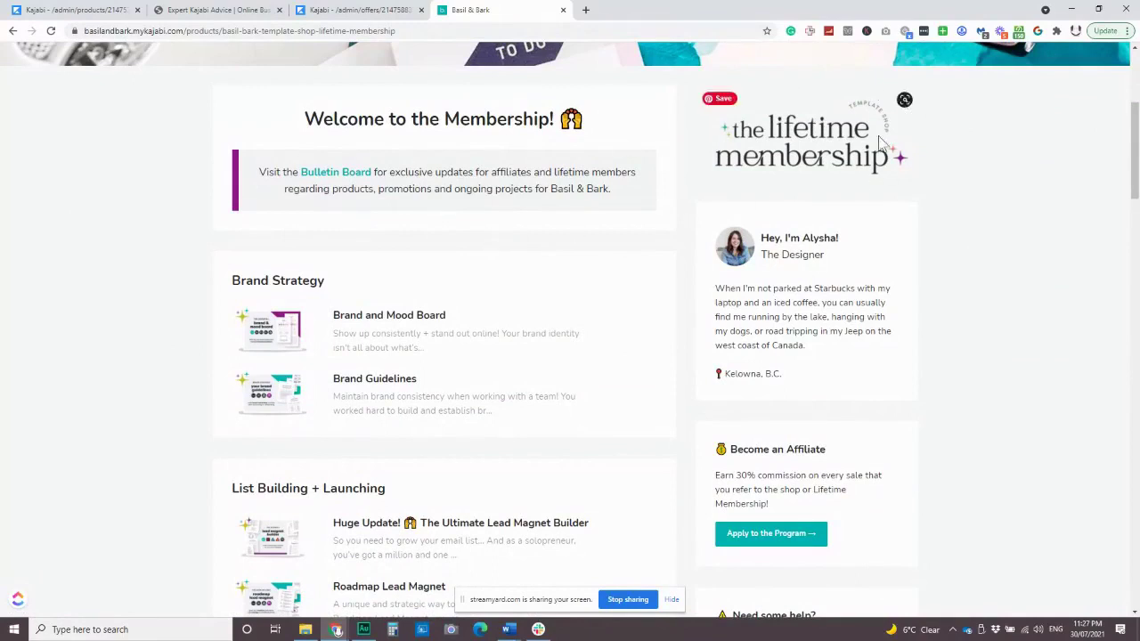
scroll(842, 276, "down", 1)
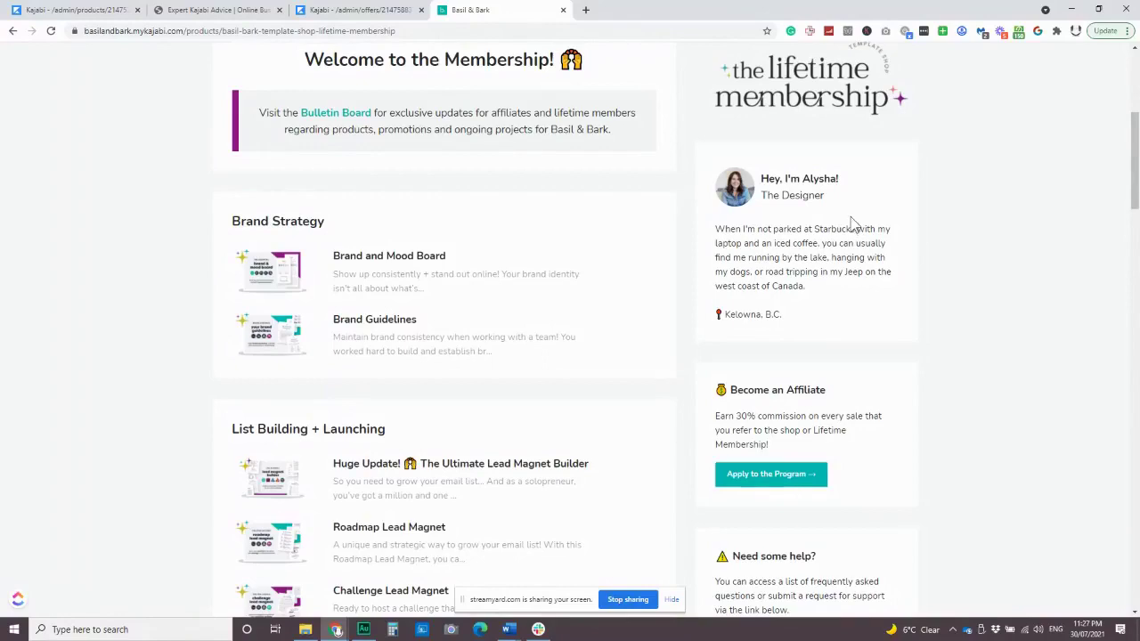
scroll(819, 339, "down", 3)
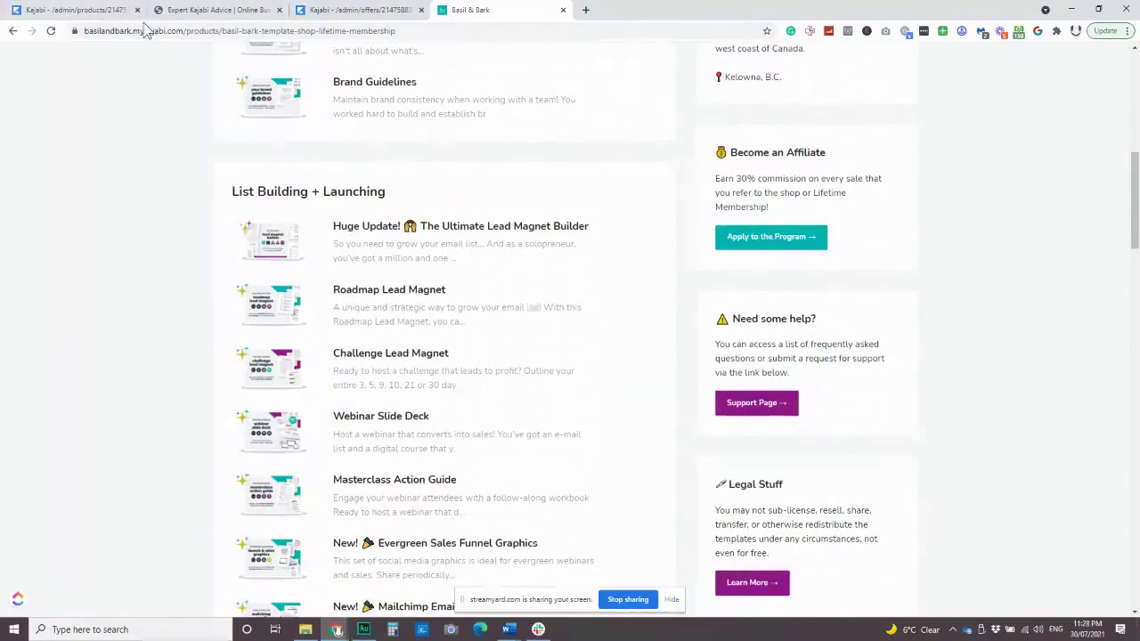
Compare the pattern membership preview with the Basil & Bark page's affiliate, help and legal blocks and its first template categories
left_click(197, 11)
scroll(835, 367, "down", 2)
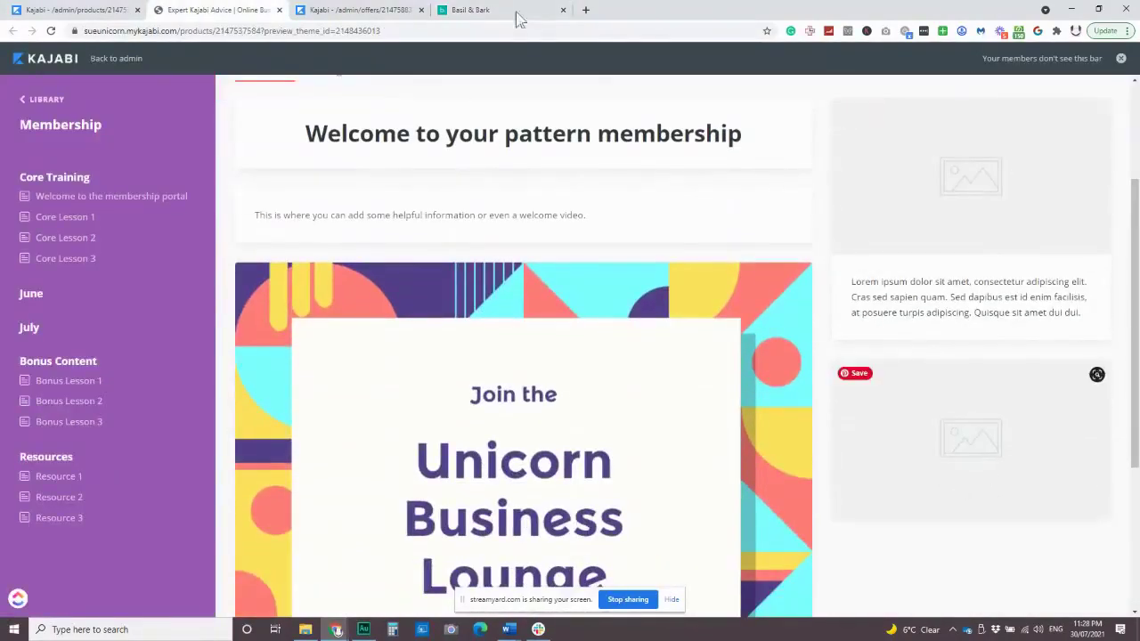
left_click(476, 12)
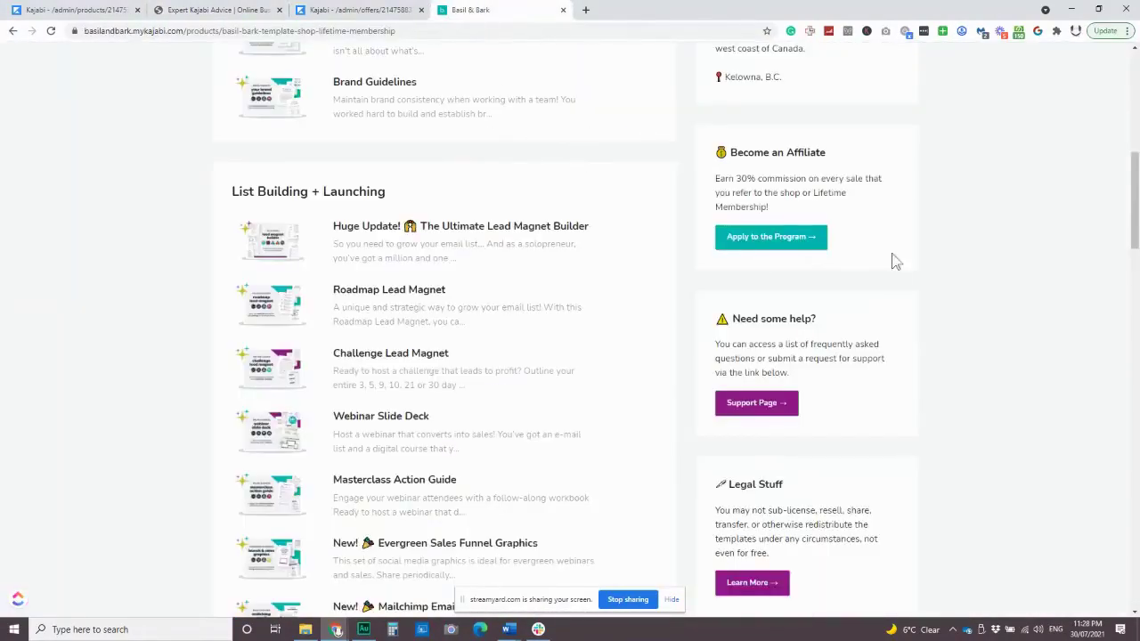
scroll(877, 412, "down", 1)
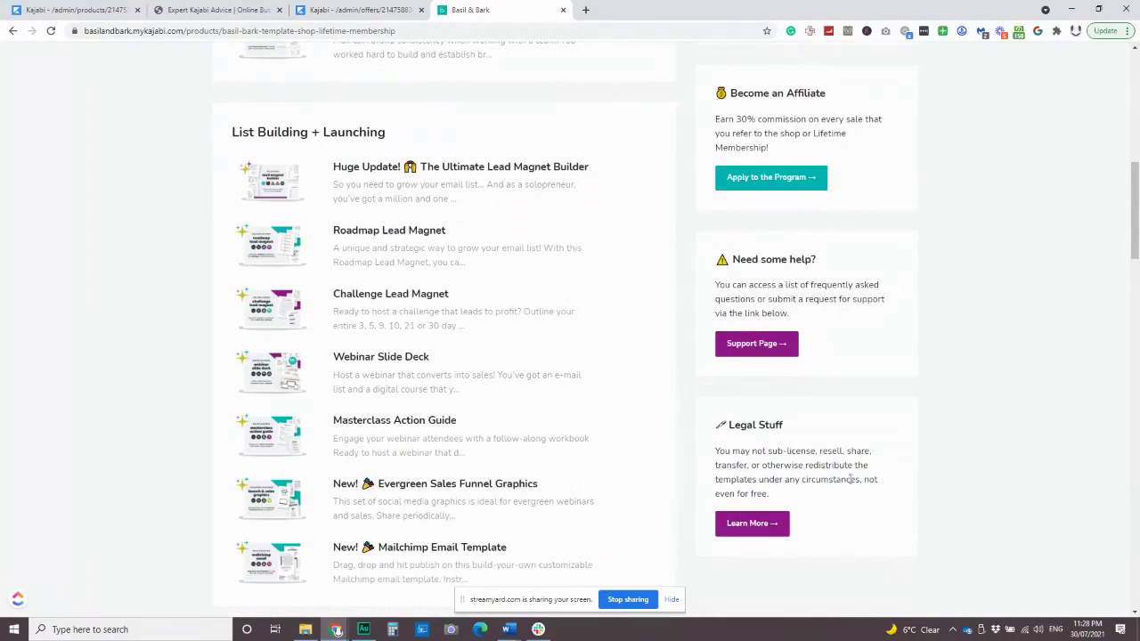
scroll(846, 485, "down", 1)
scroll(845, 486, "up", 3)
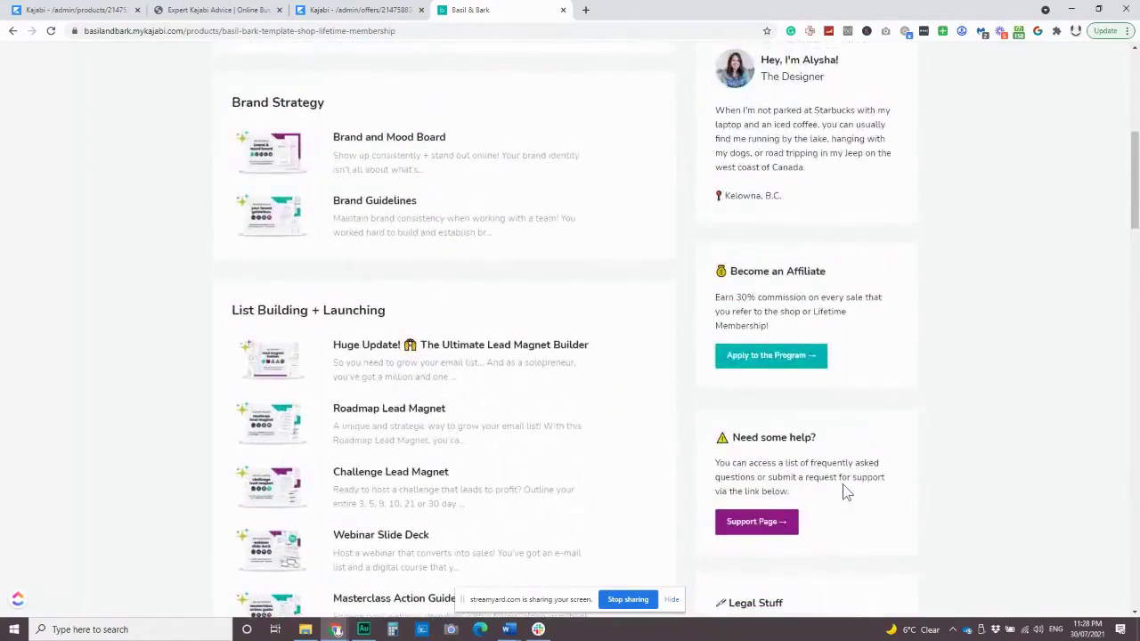
scroll(575, 358, "down", 1)
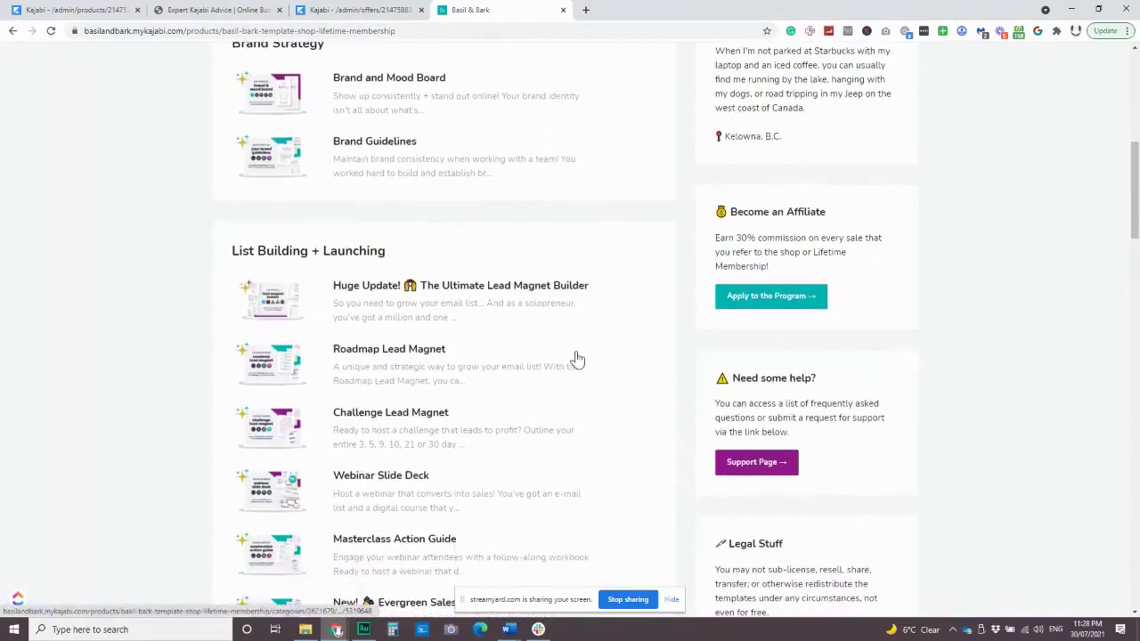
scroll(585, 374, "up", 3)
scroll(585, 374, "down", 2)
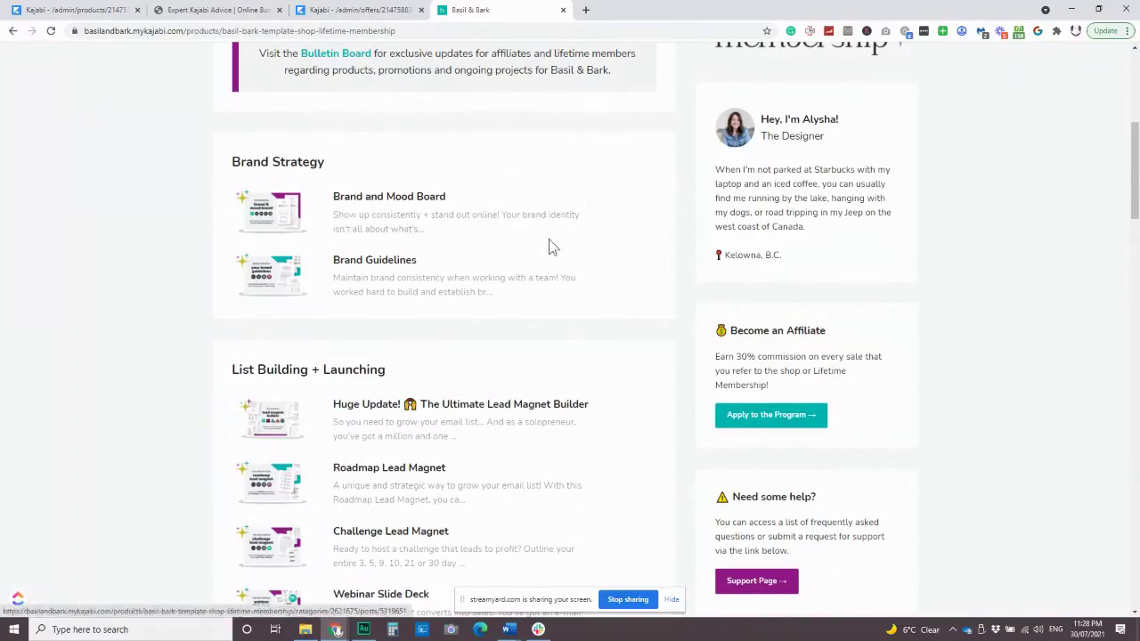
Examine the Basil & Bark template categories from Brand Strategy through Bonuses, including the thumbnail and description of each post
scroll(387, 213, "down", 1)
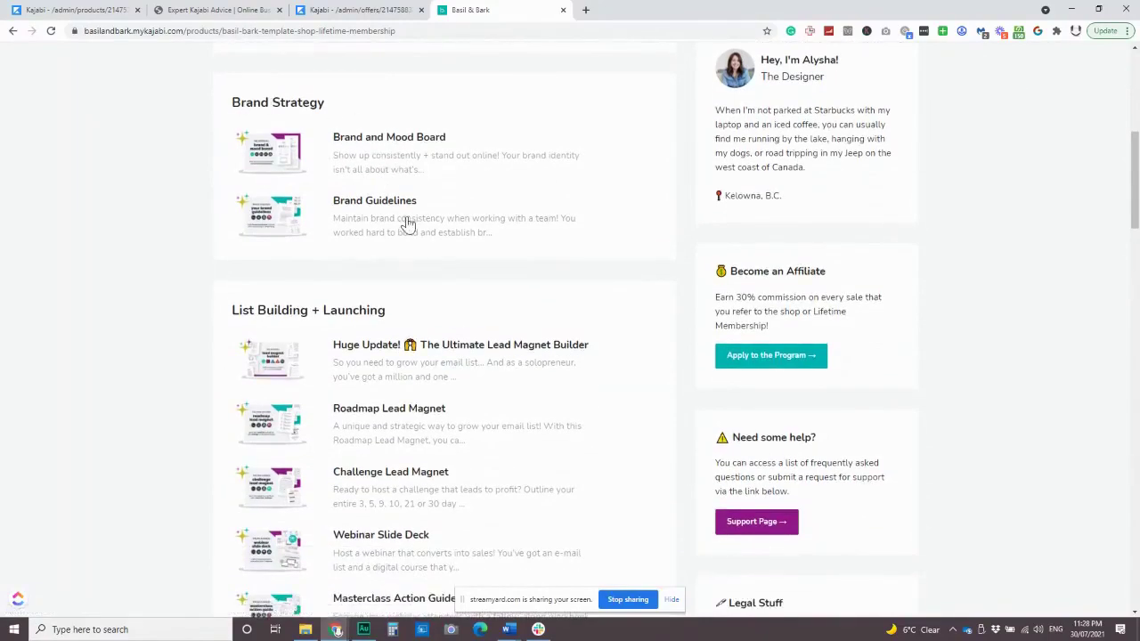
scroll(406, 223, "down", 2)
scroll(491, 226, "down", 4)
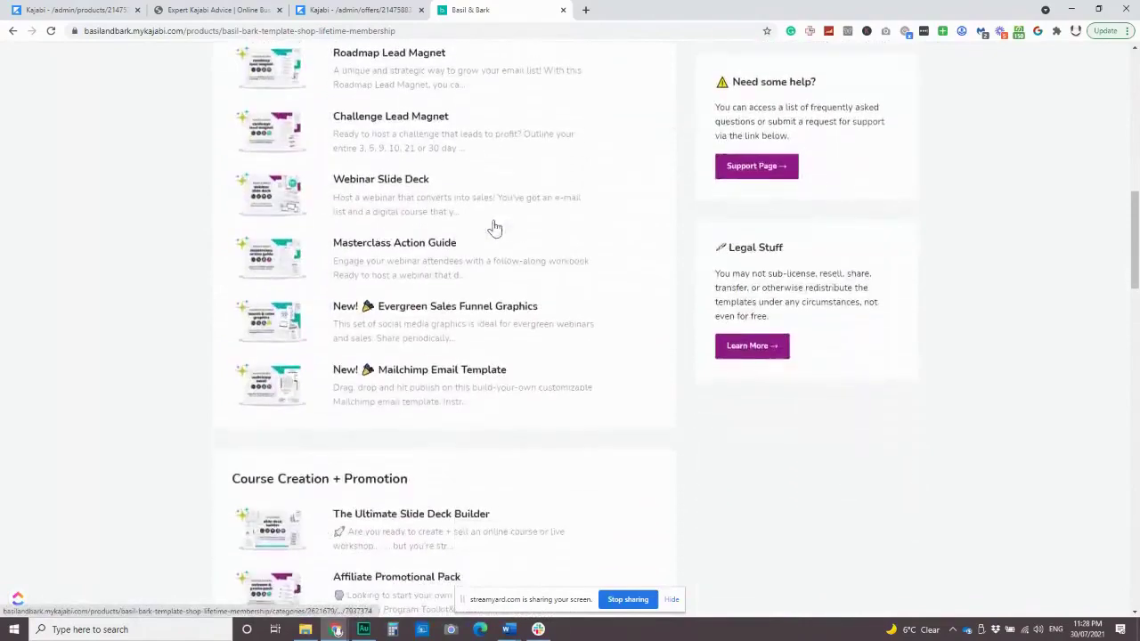
scroll(496, 228, "down", 5)
scroll(498, 224, "down", 2)
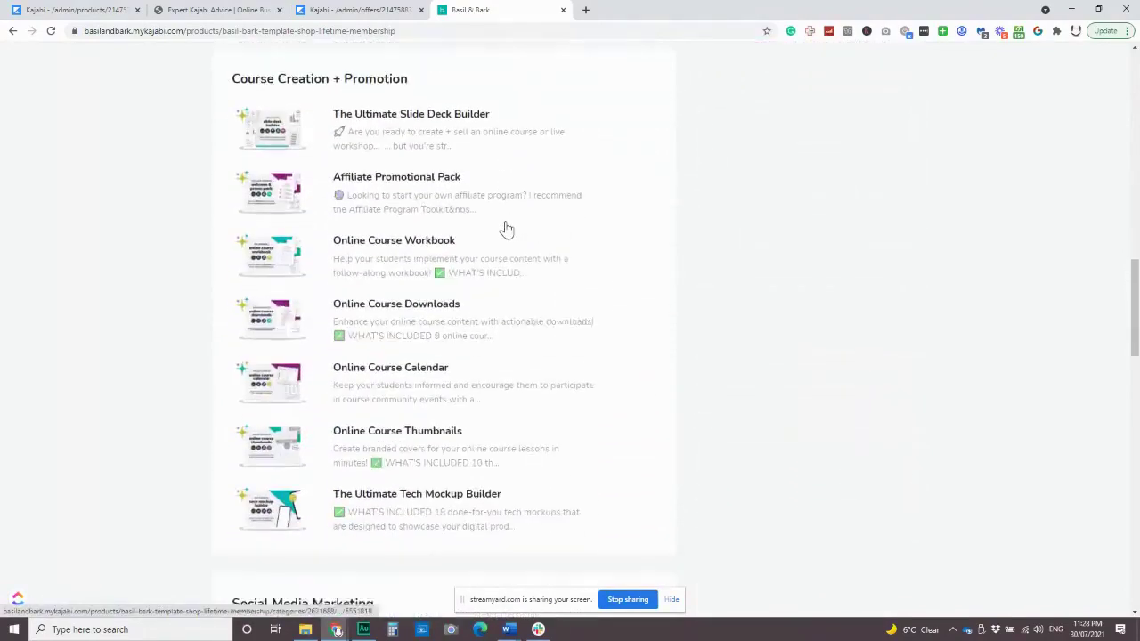
scroll(506, 229, "down", 6)
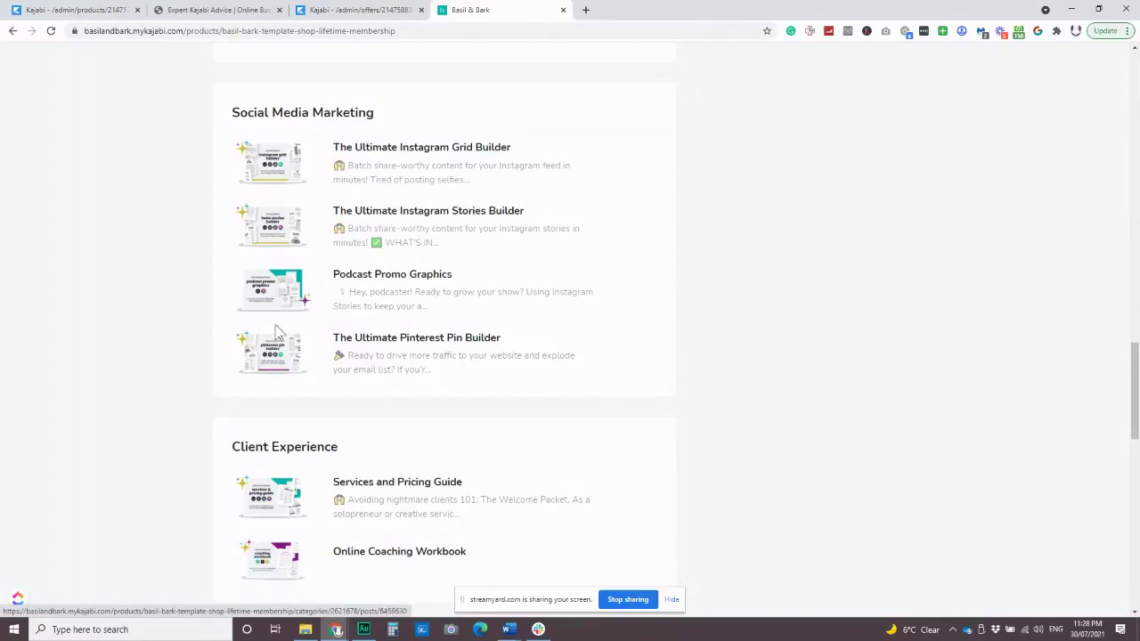
scroll(454, 330, "down", 3)
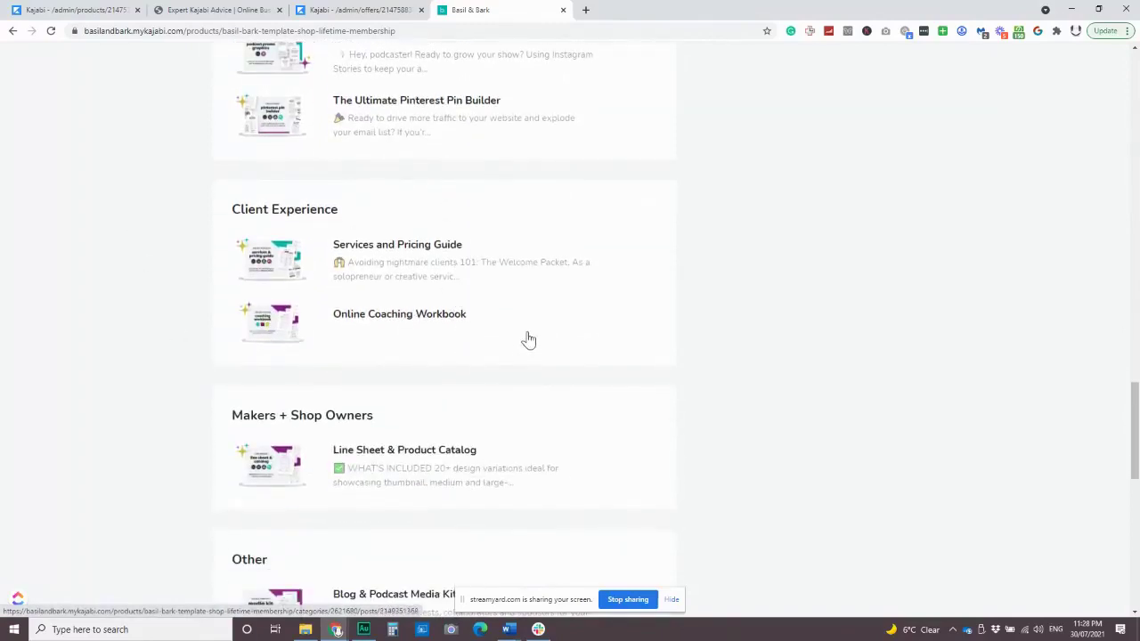
scroll(527, 338, "down", 3)
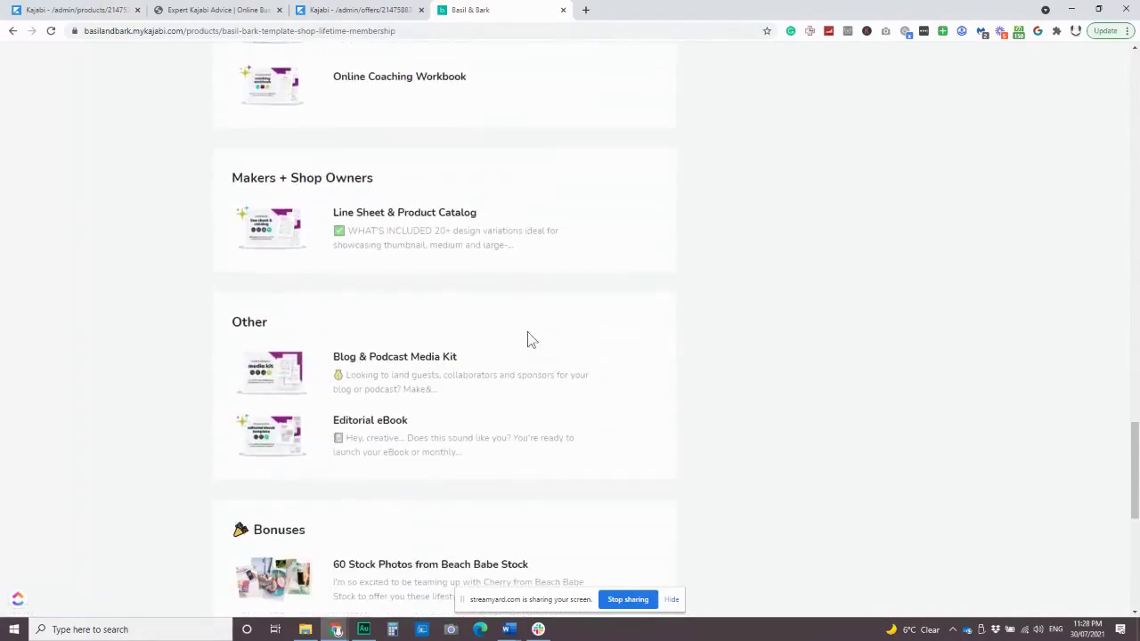
scroll(528, 339, "down", 1)
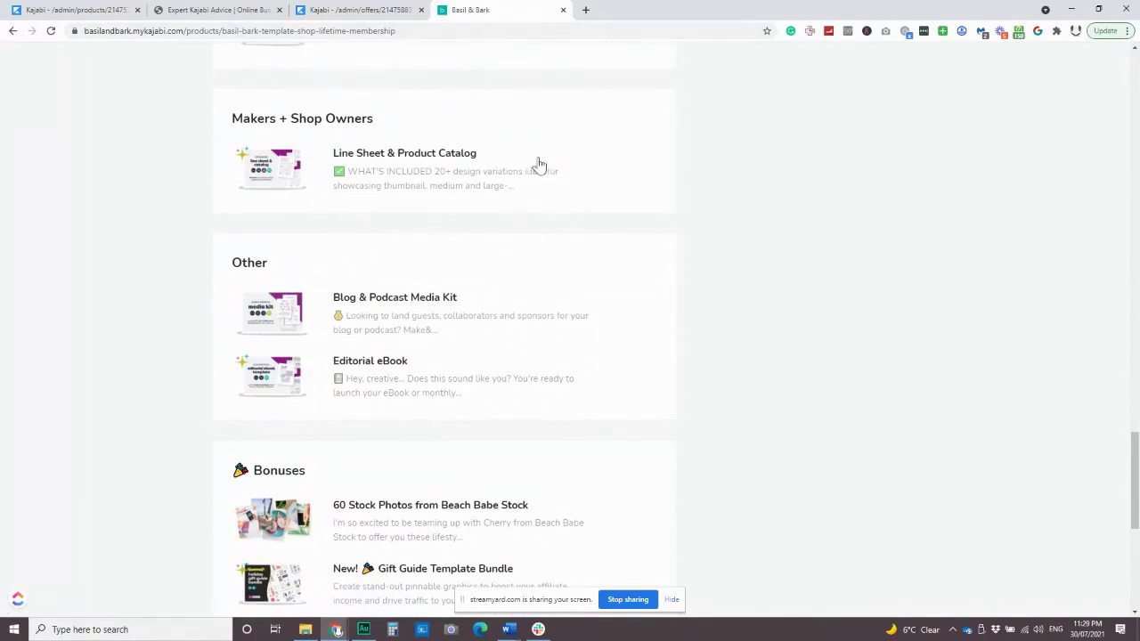
scroll(554, 350, "down", 5)
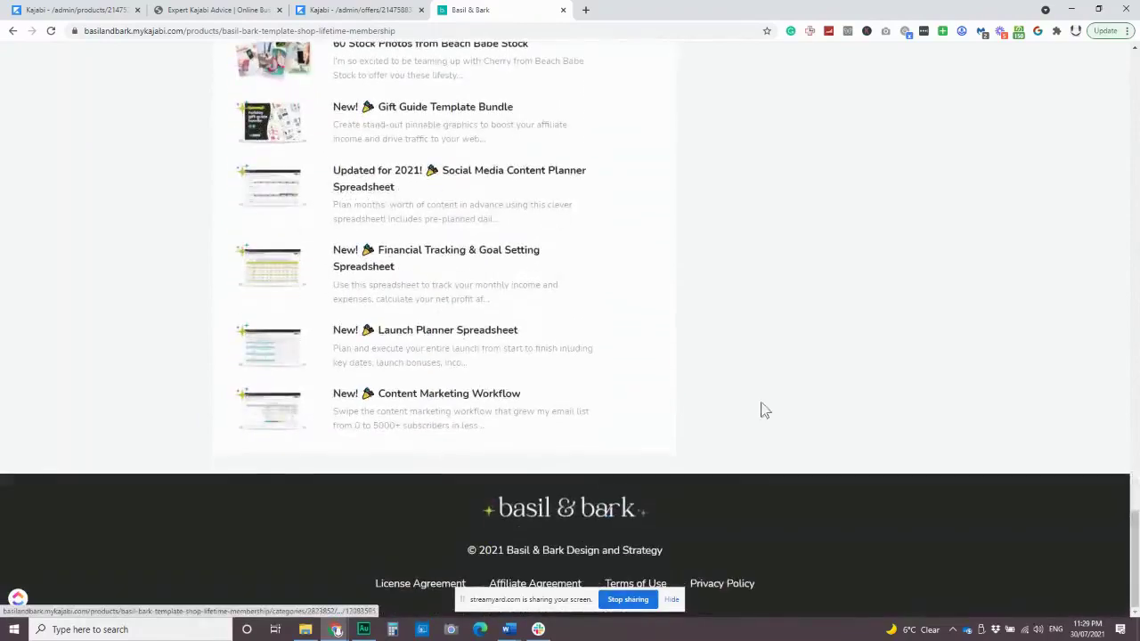
Open The Ultimate Slide Deck Builder post under Course Creation + Promotion and review its description, downloads and support block
scroll(540, 386, "up", 3)
scroll(556, 420, "up", 7)
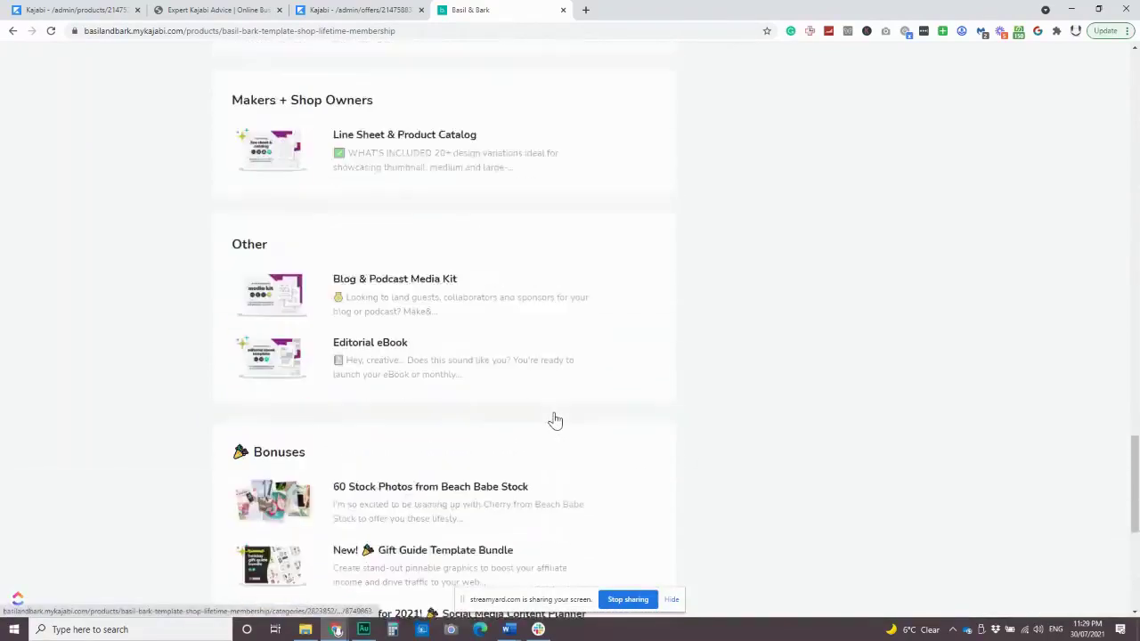
scroll(515, 426, "up", 6)
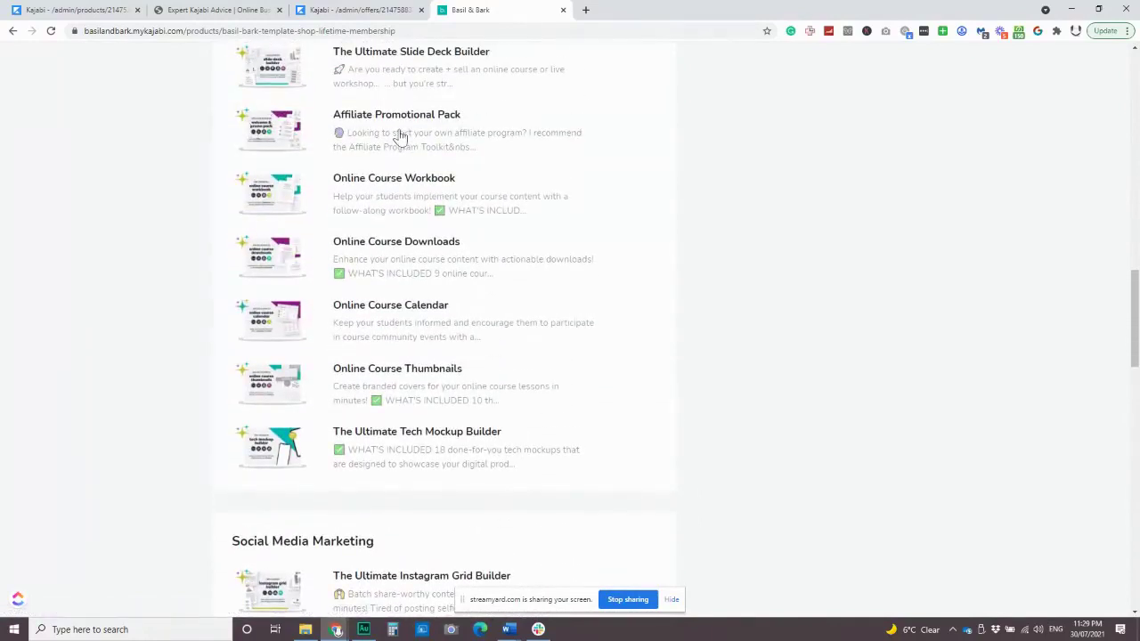
scroll(406, 123, "up", 1)
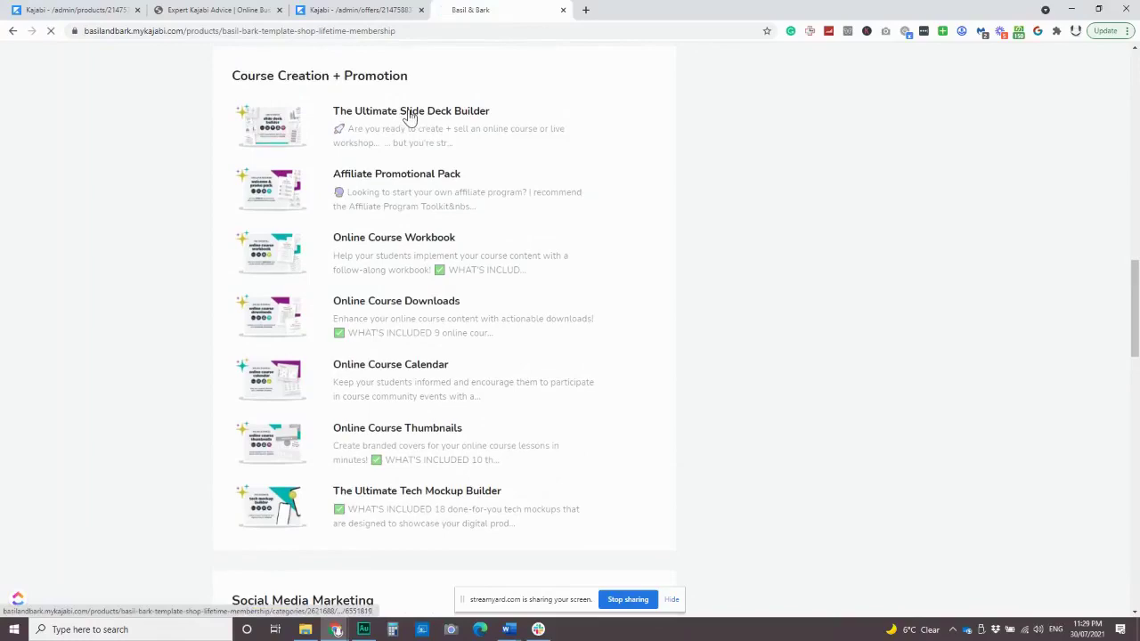
left_click(256, 123)
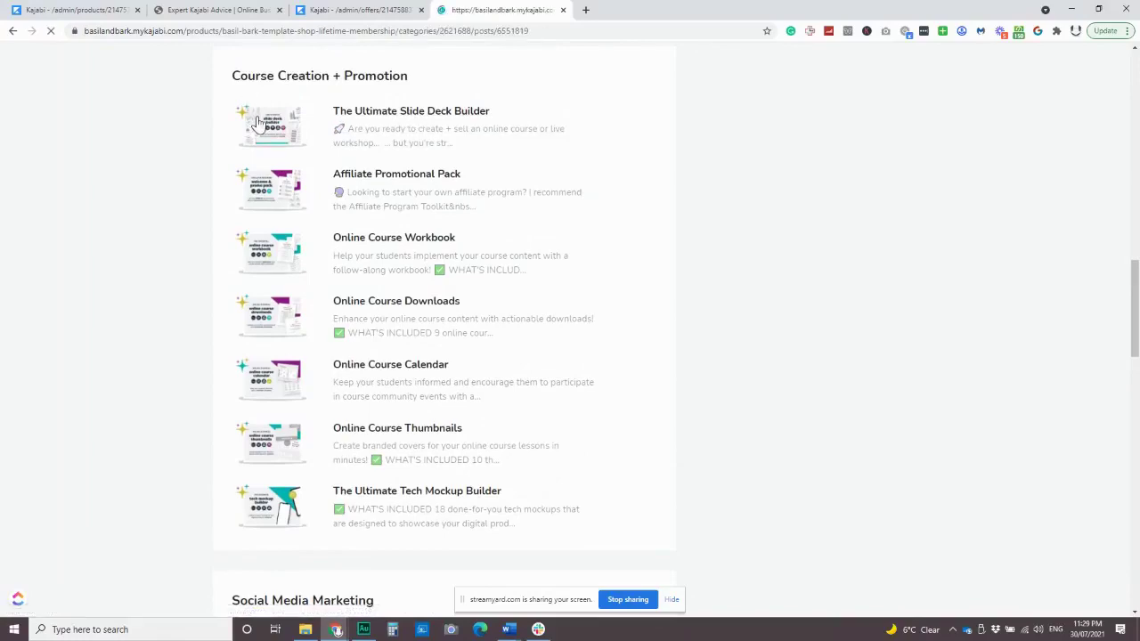
scroll(556, 352, "down", 1)
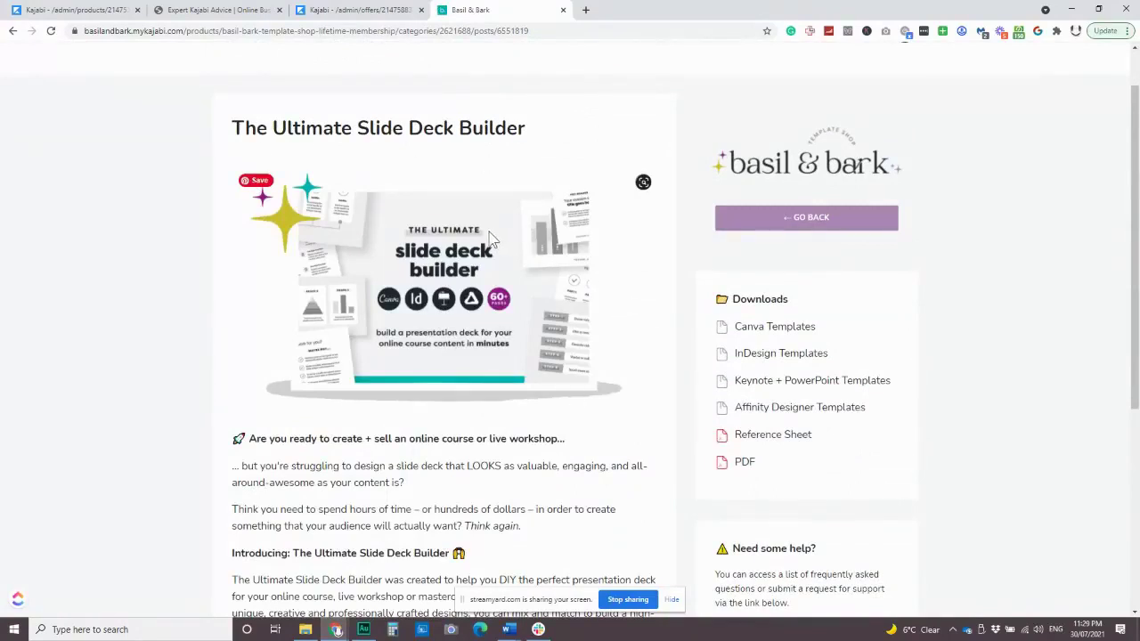
scroll(751, 176, "down", 2)
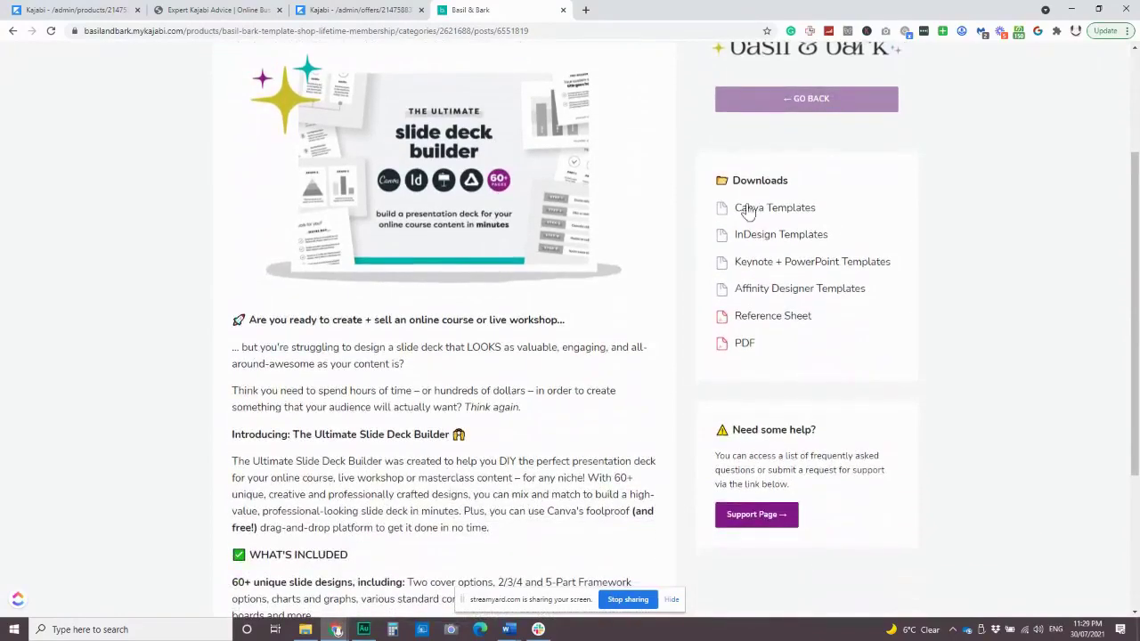
scroll(790, 363, "down", 2)
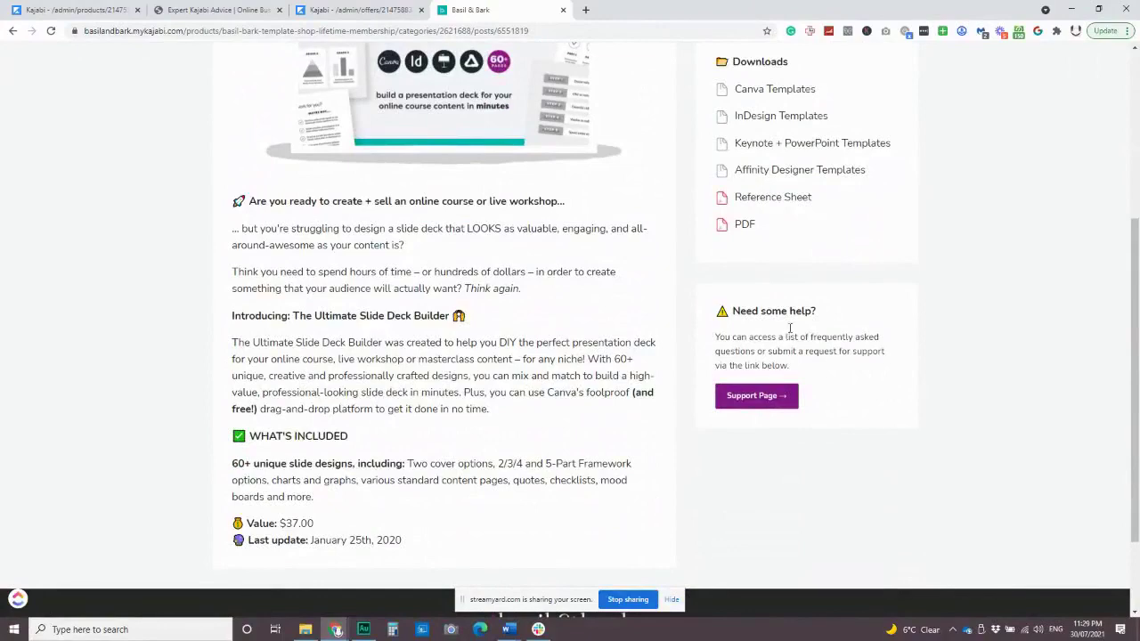
scroll(373, 305, "down", 2)
scroll(351, 322, "up", 1)
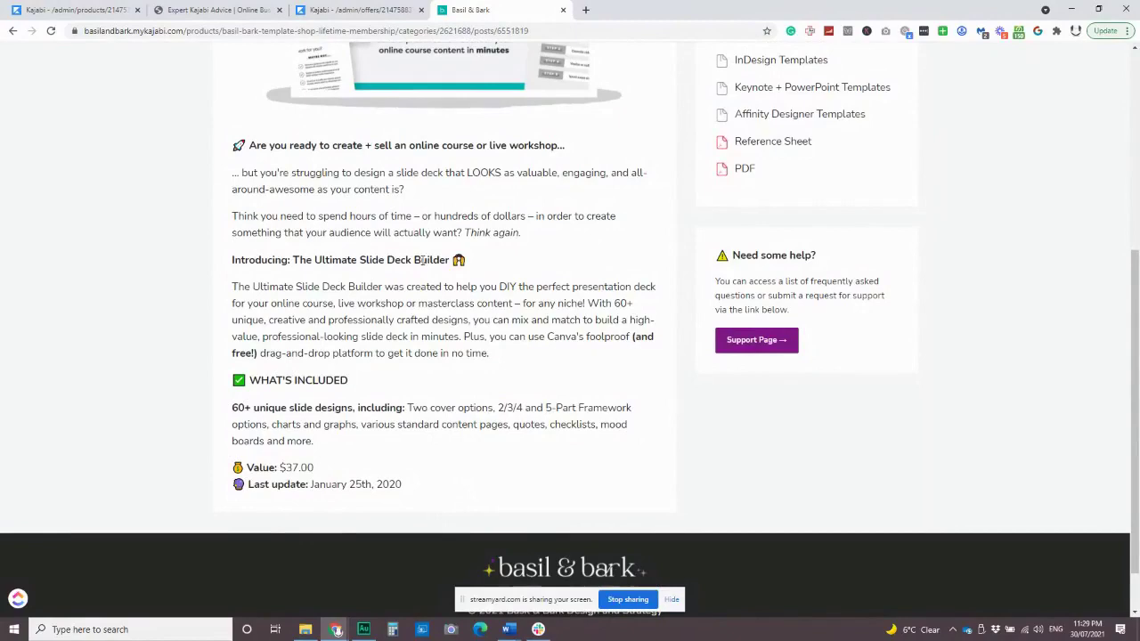
scroll(423, 259, "up", 3)
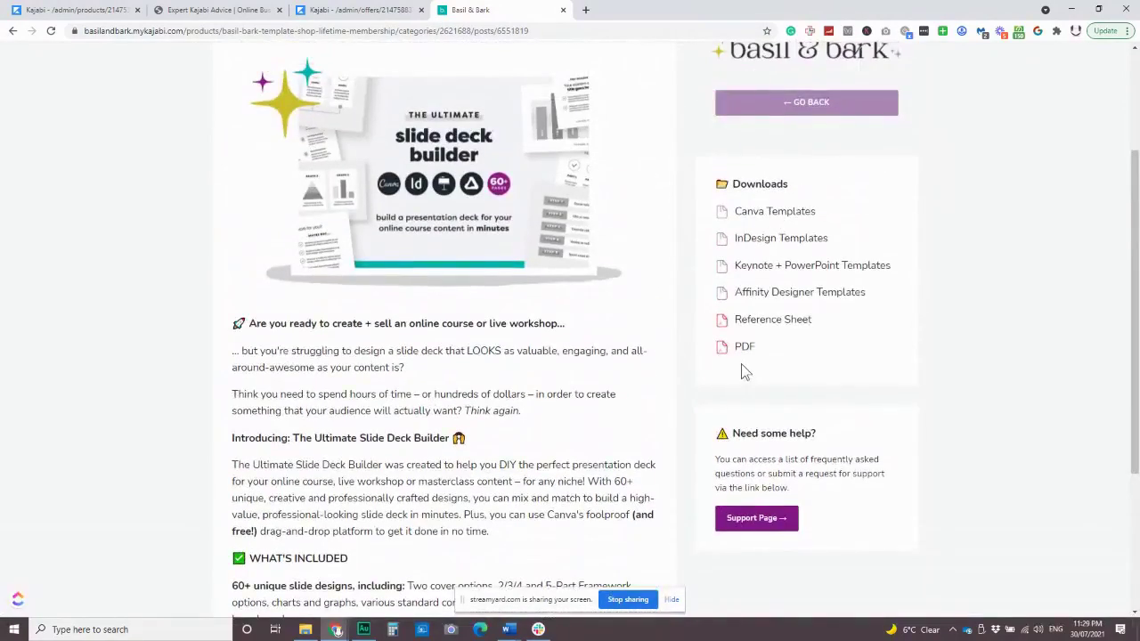
scroll(590, 448, "up", 2)
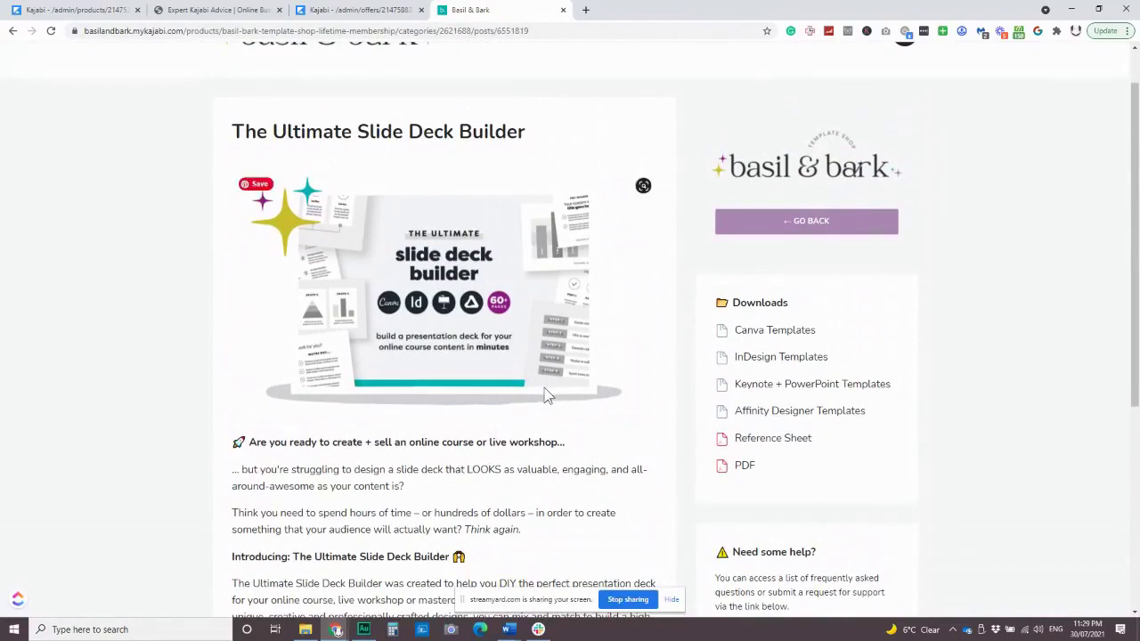
Return to the pattern membership preview and review its welcome area and module navigation
left_click(220, 9)
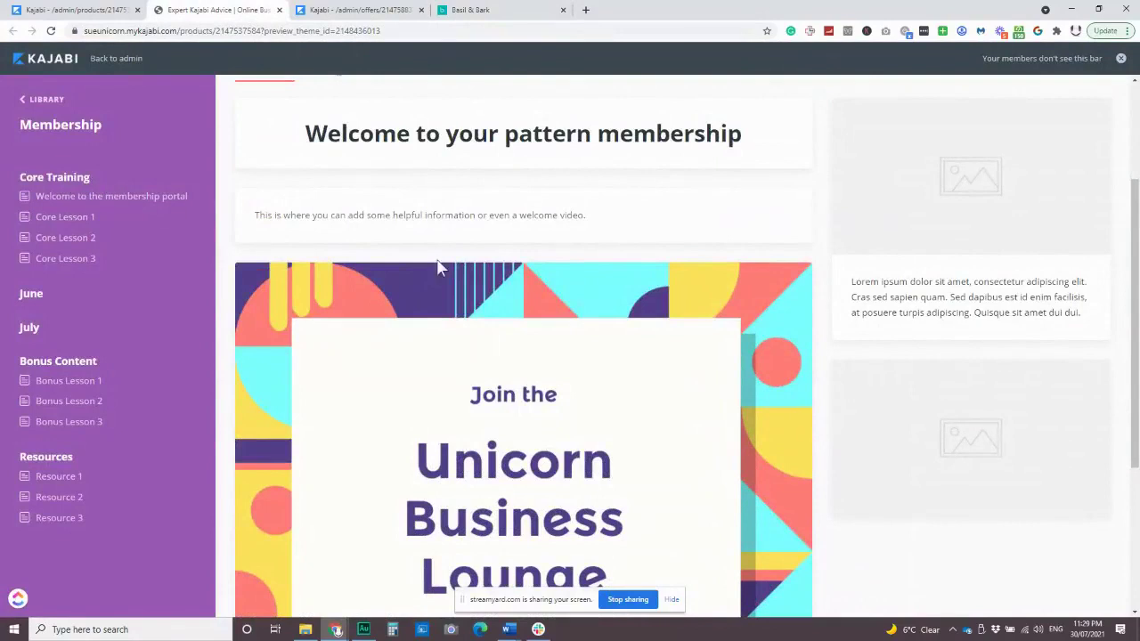
scroll(464, 303, "up", 1)
scroll(464, 303, "up", 1)
scroll(491, 320, "down", 2)
Go from the Membership product's admin page to the full product list and look over the separate monthly Pattern products
left_click(84, 10)
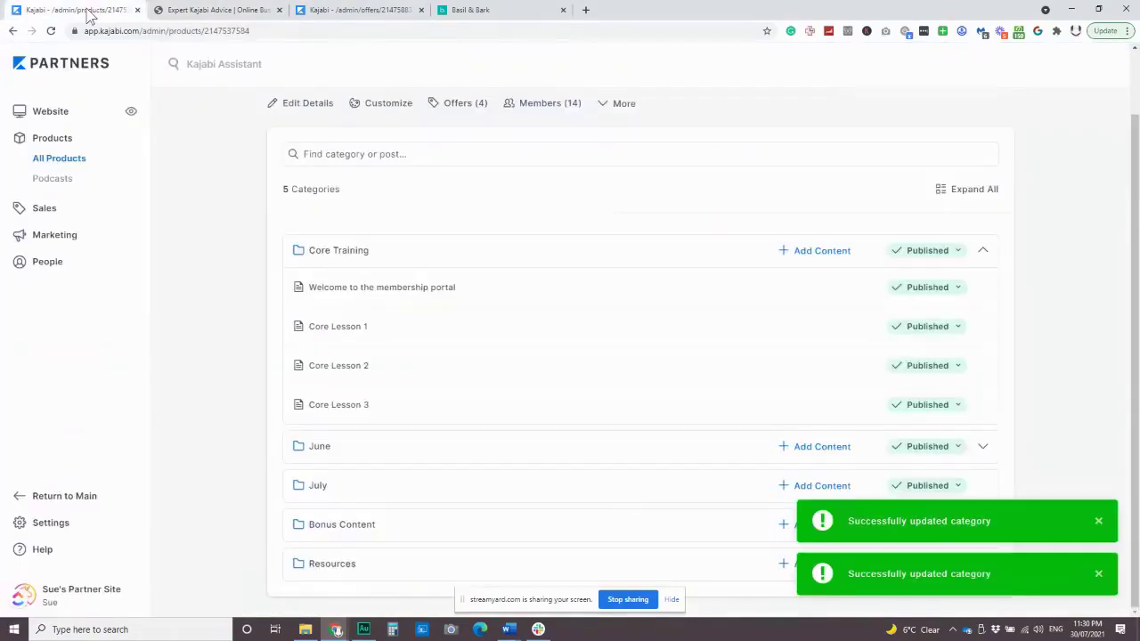
scroll(437, 384, "up", 2)
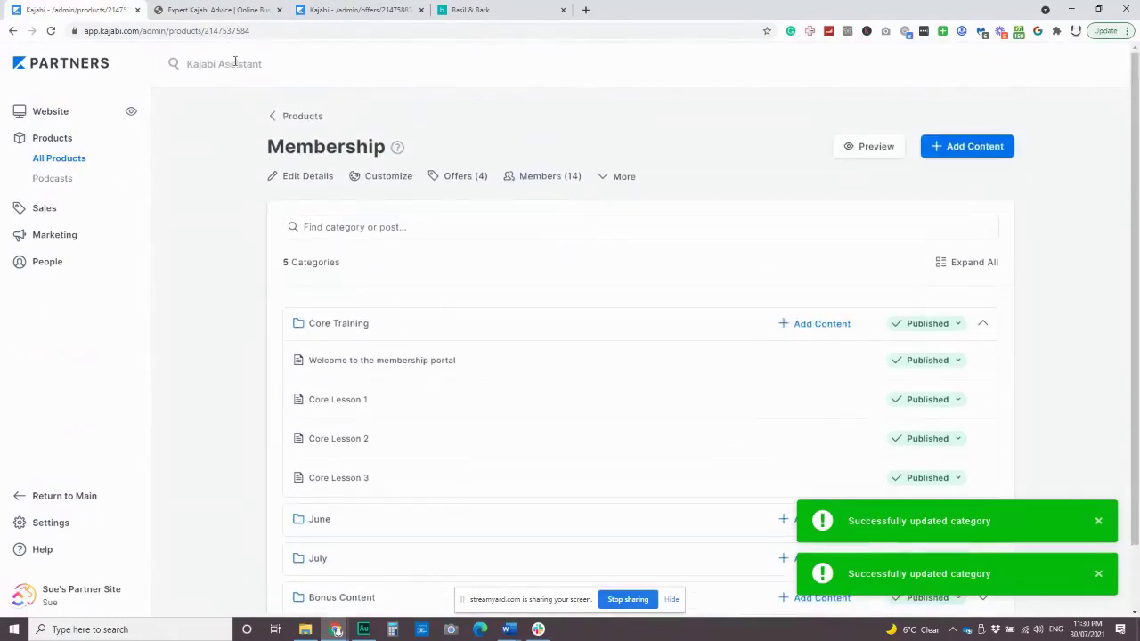
left_click(272, 118)
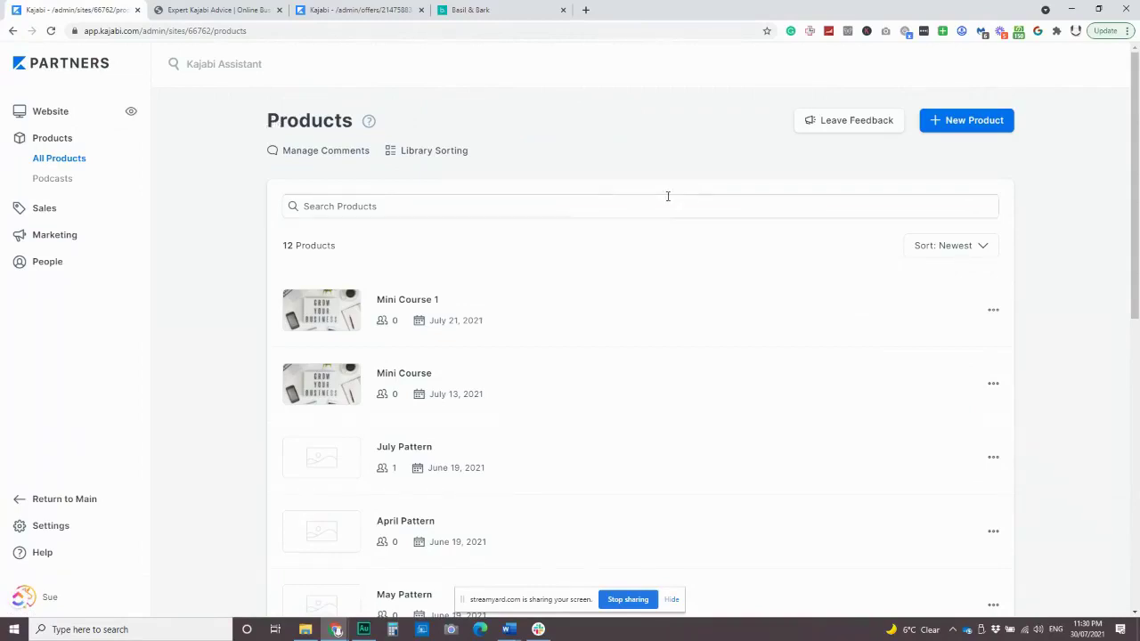
scroll(517, 288, "down", 2)
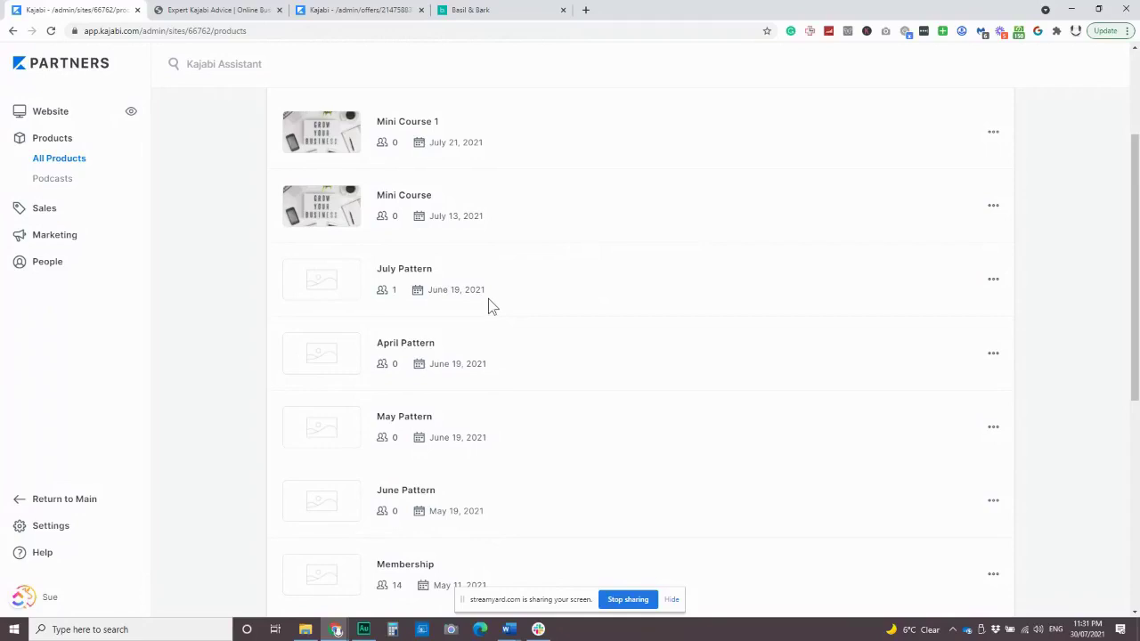
scroll(488, 303, "down", 1)
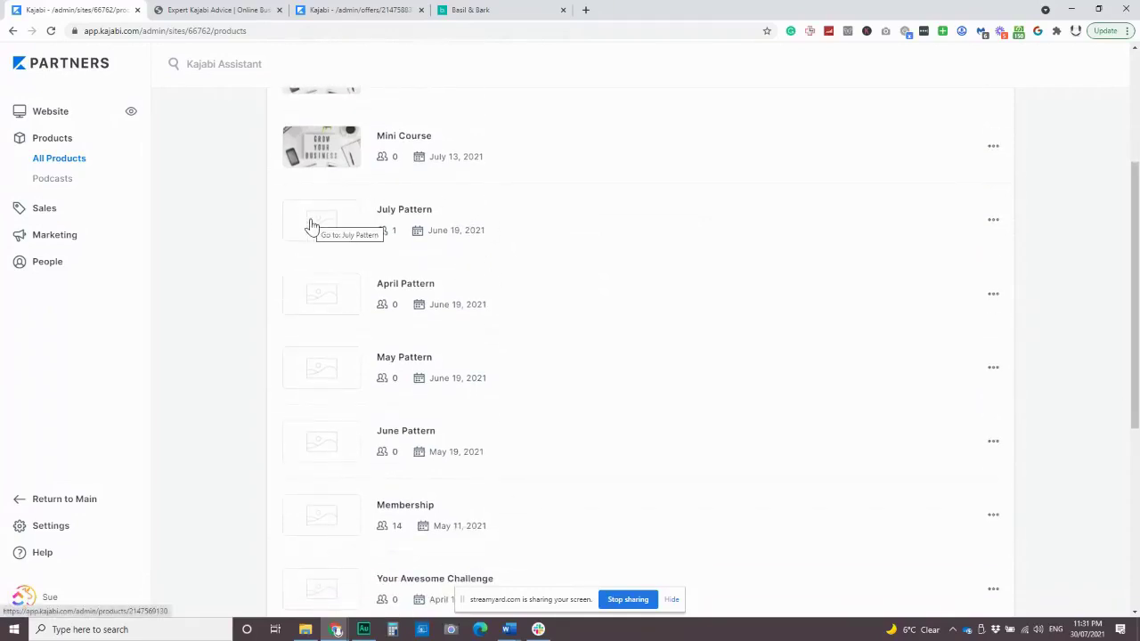
Switch to the Pattern Membership offer and review its details, status and pricing
left_click(365, 16)
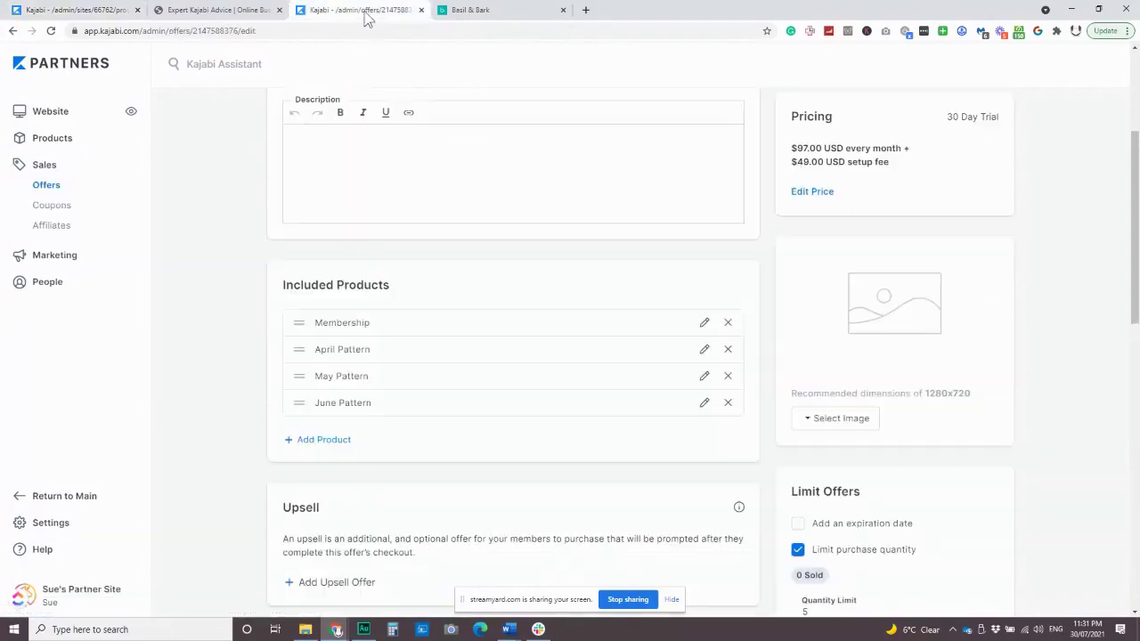
scroll(531, 314, "up", 3)
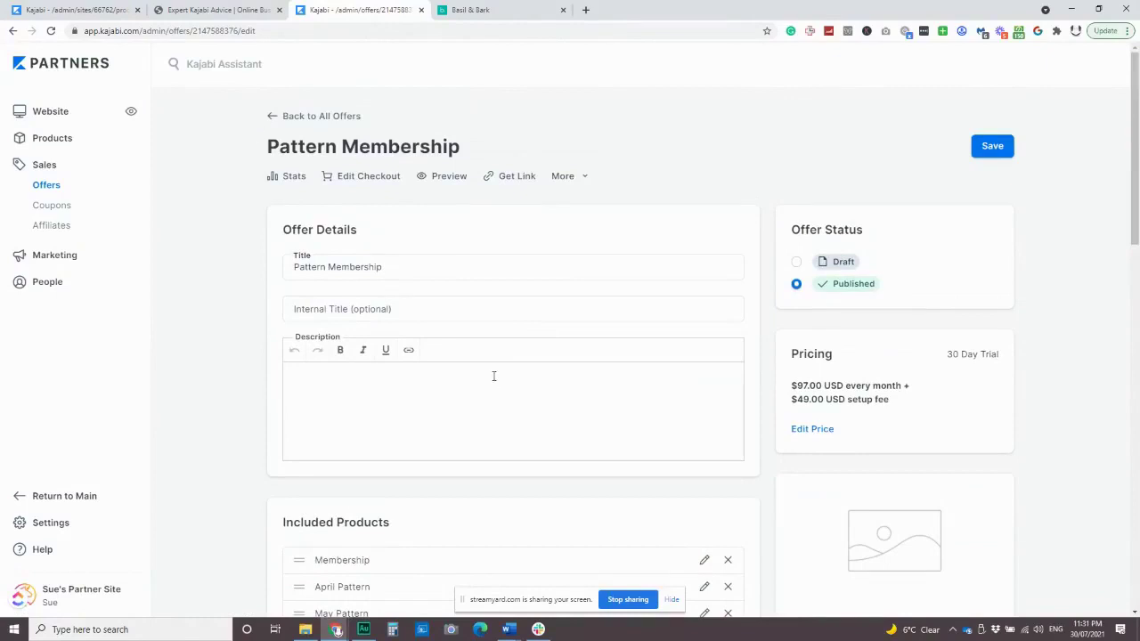
scroll(445, 346, "down", 2)
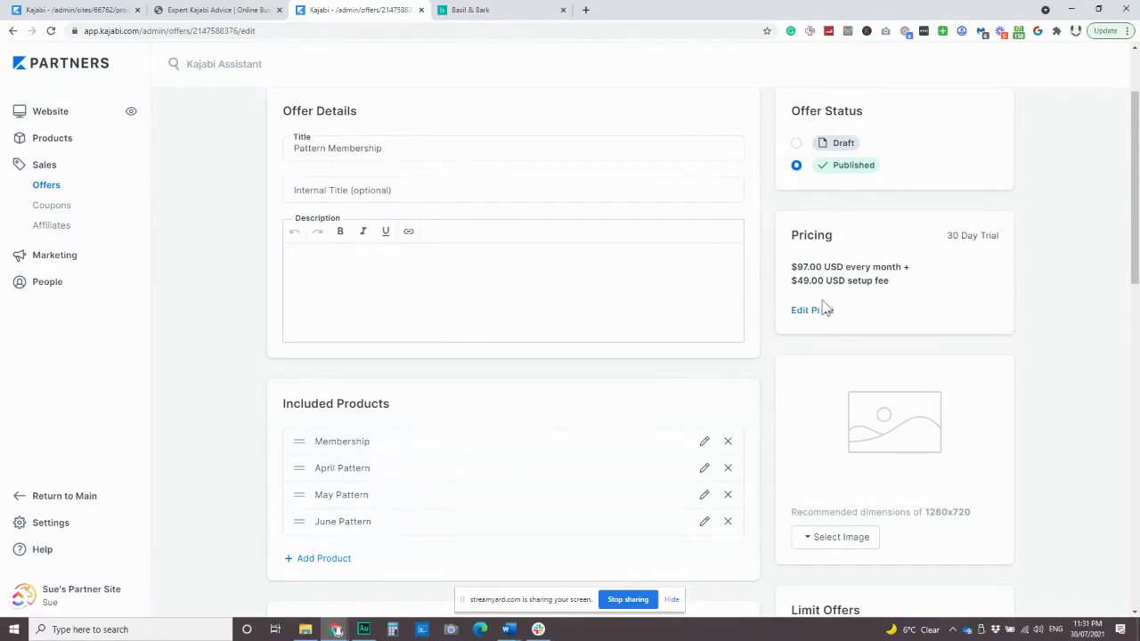
Add the July Pattern product to the Pattern Membership offer and give it to existing offer members
scroll(481, 403, "down", 1)
scroll(480, 404, "down", 2)
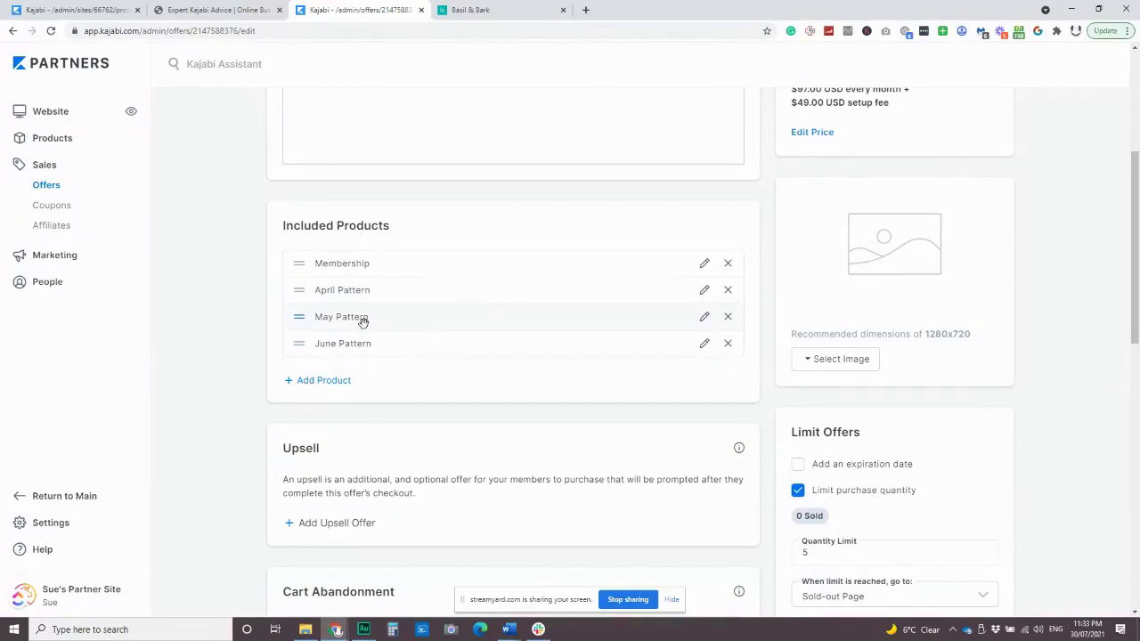
left_click(319, 385)
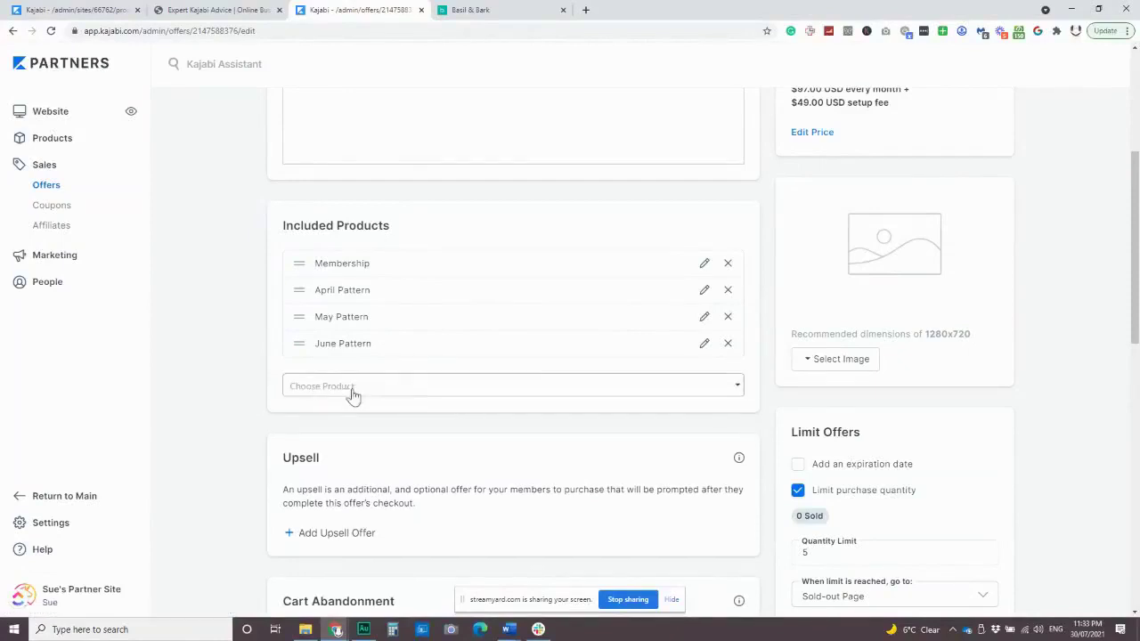
left_click(397, 387)
scroll(402, 450, "down", 3)
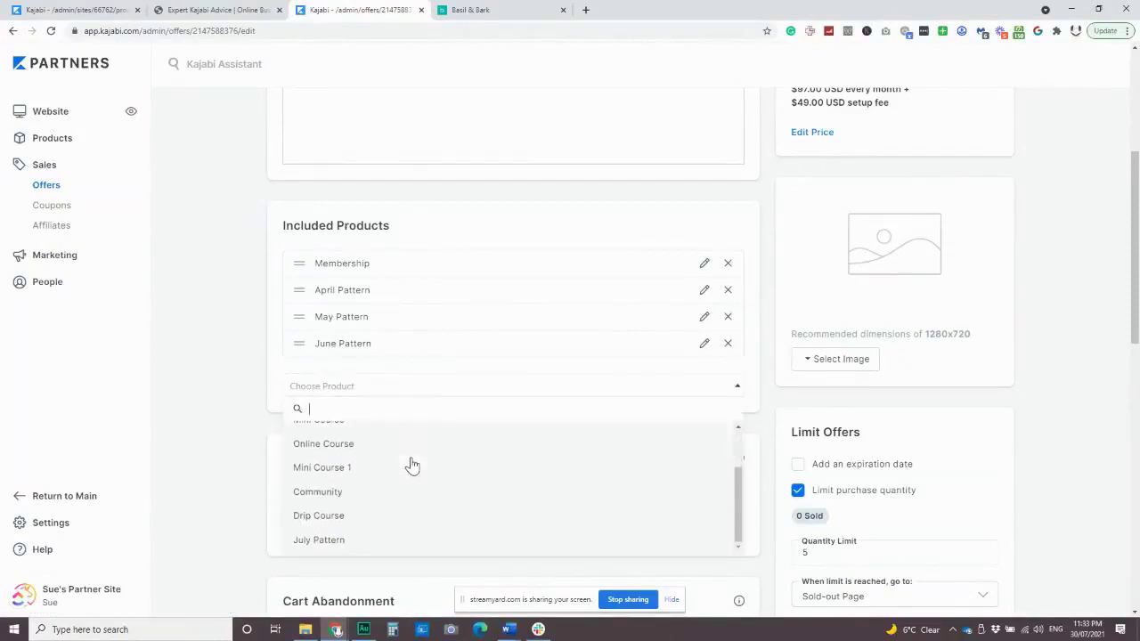
left_click(321, 541)
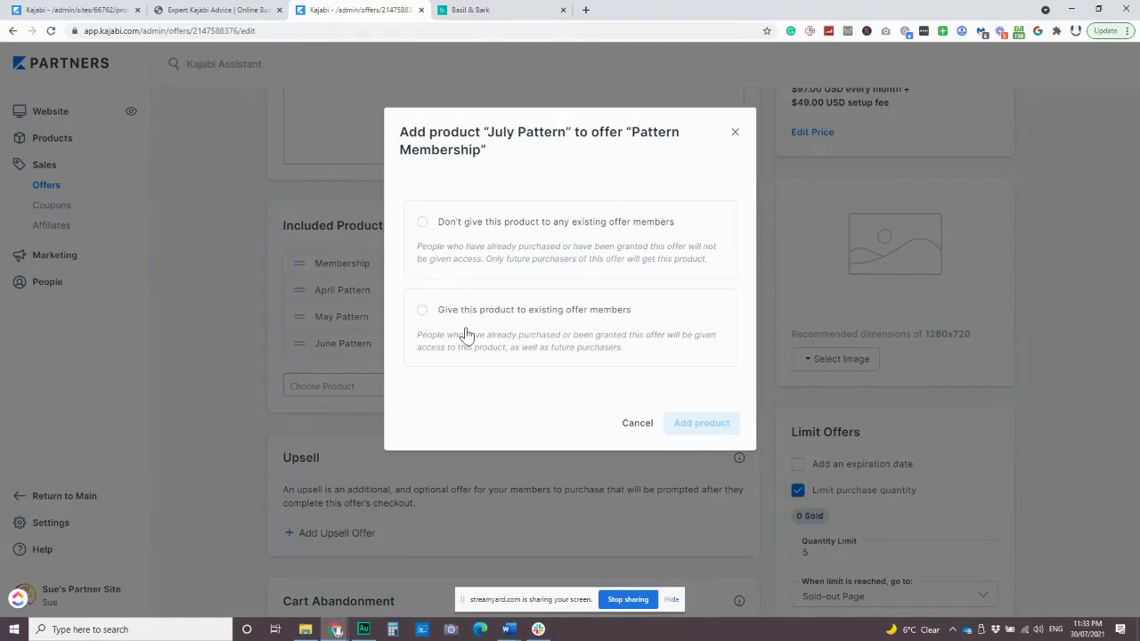
left_click(422, 312)
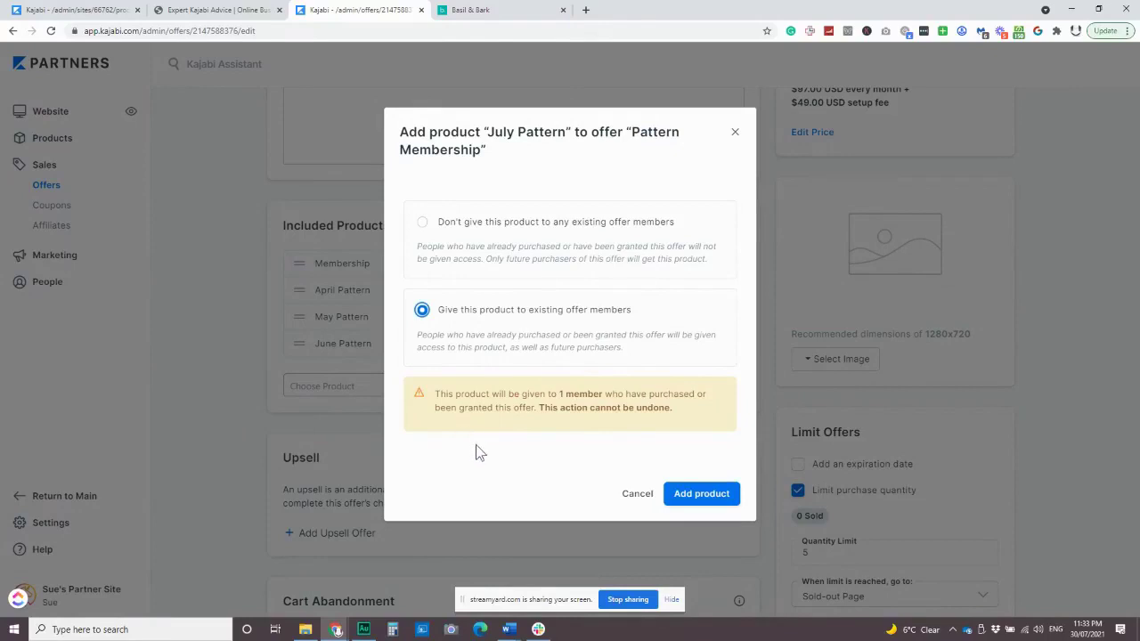
left_click(720, 495)
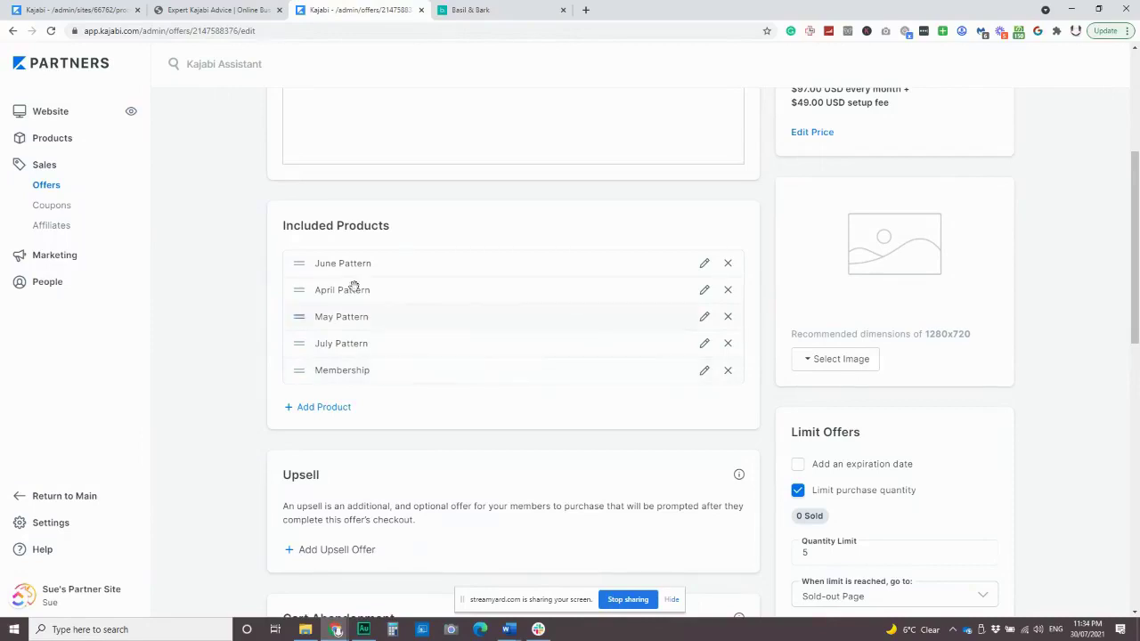
Review the Pattern Membership offer's included products, pricing, upsell, cart abandonment and purchase limit settings
scroll(801, 170, "up", 1)
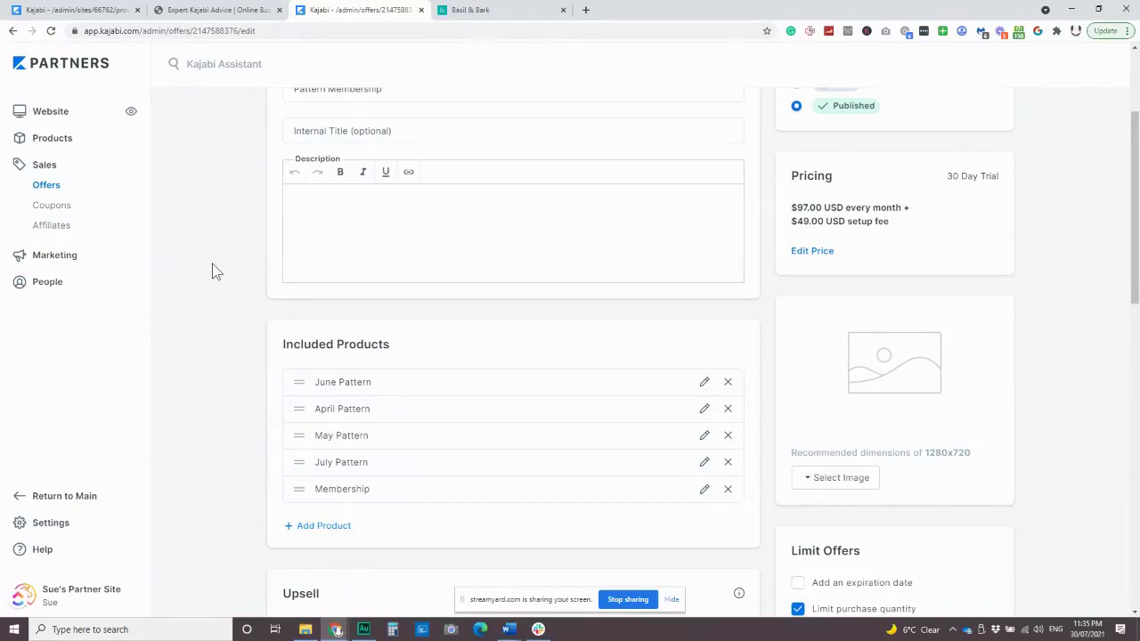
scroll(469, 432, "down", 1)
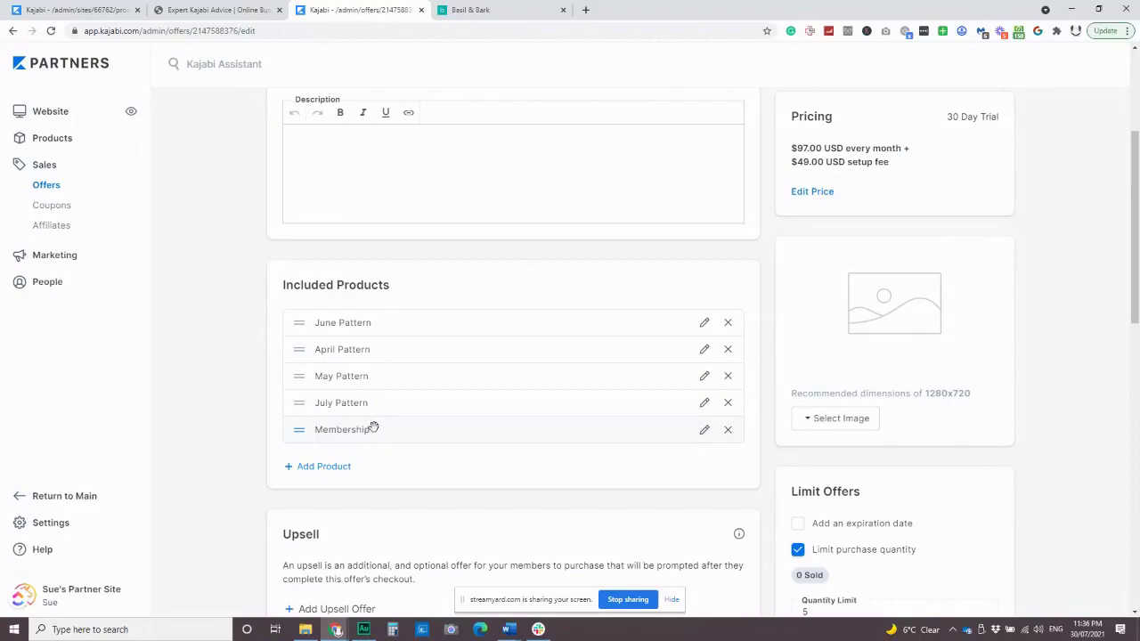
scroll(233, 344, "down", 3)
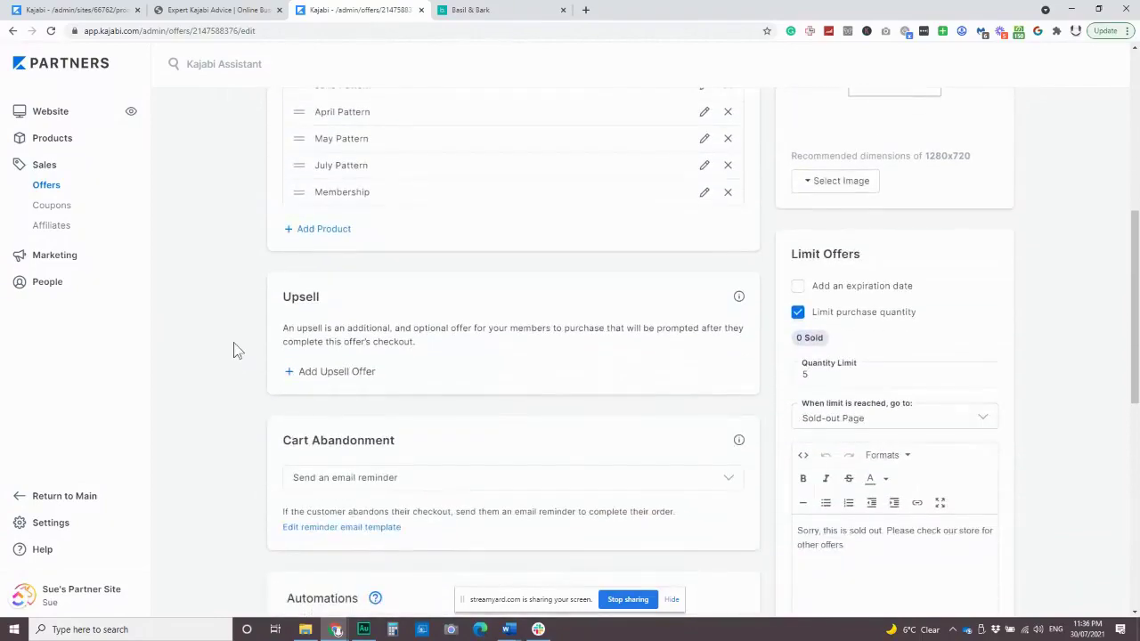
scroll(600, 392, "up", 5)
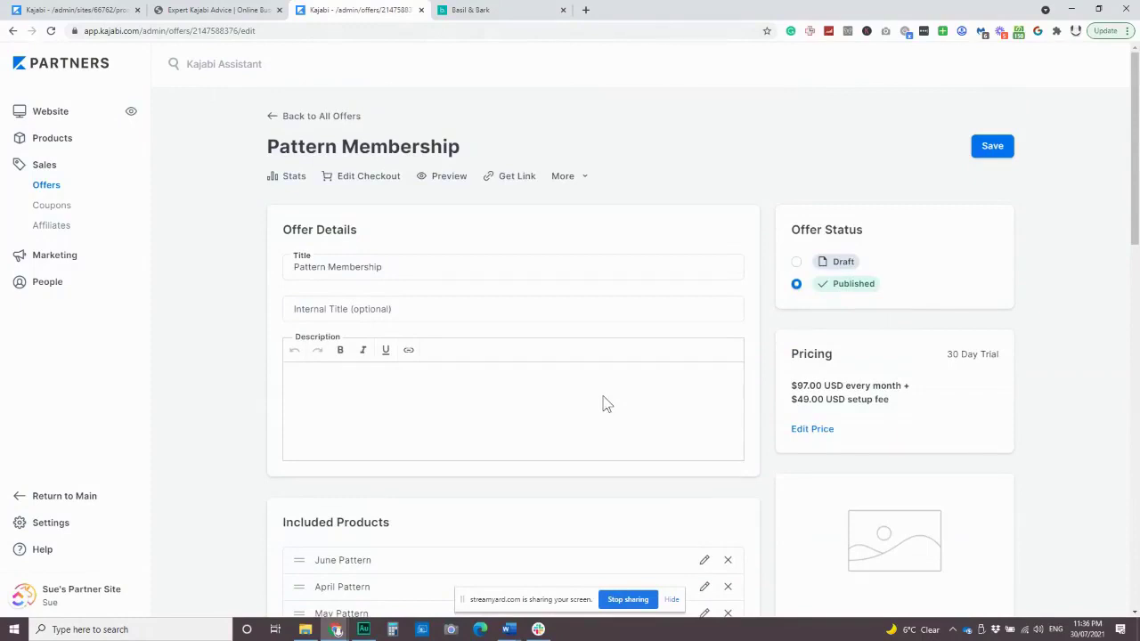
Return to all offers and compare the Pattern Membership offer with the individual monthly pattern and annual membership offers
left_click(276, 119)
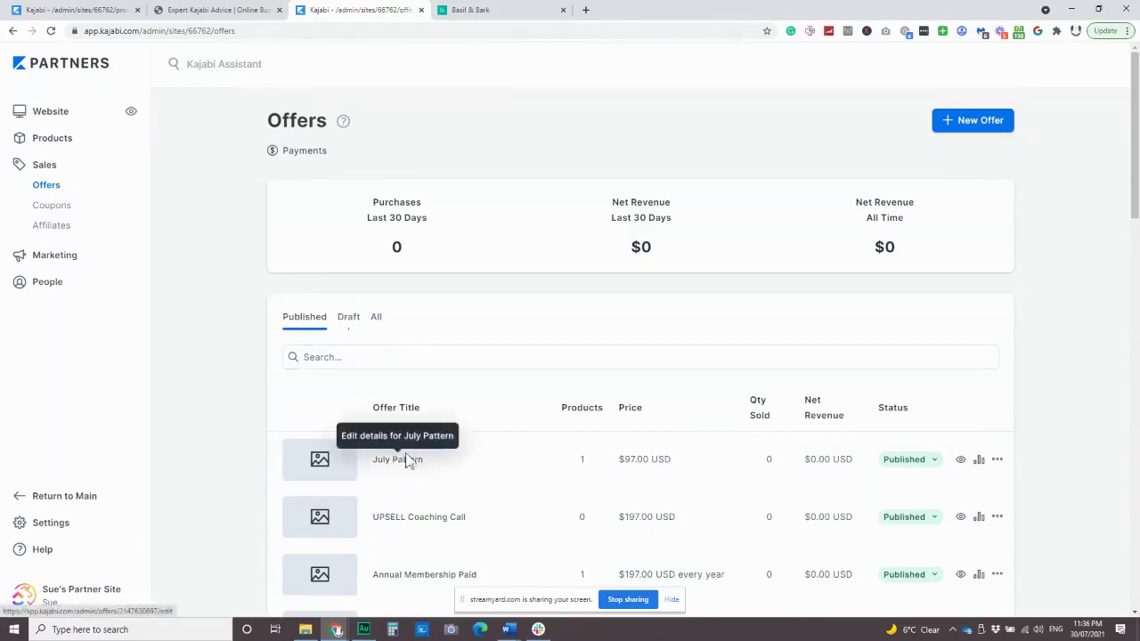
scroll(489, 482, "down", 2)
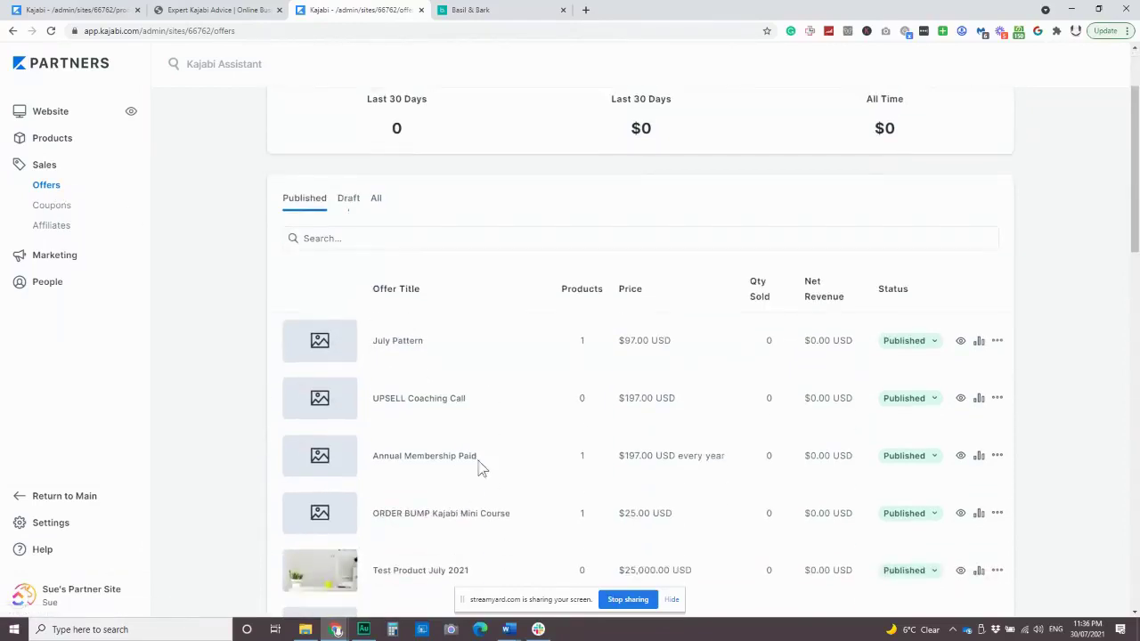
scroll(466, 463, "down", 5)
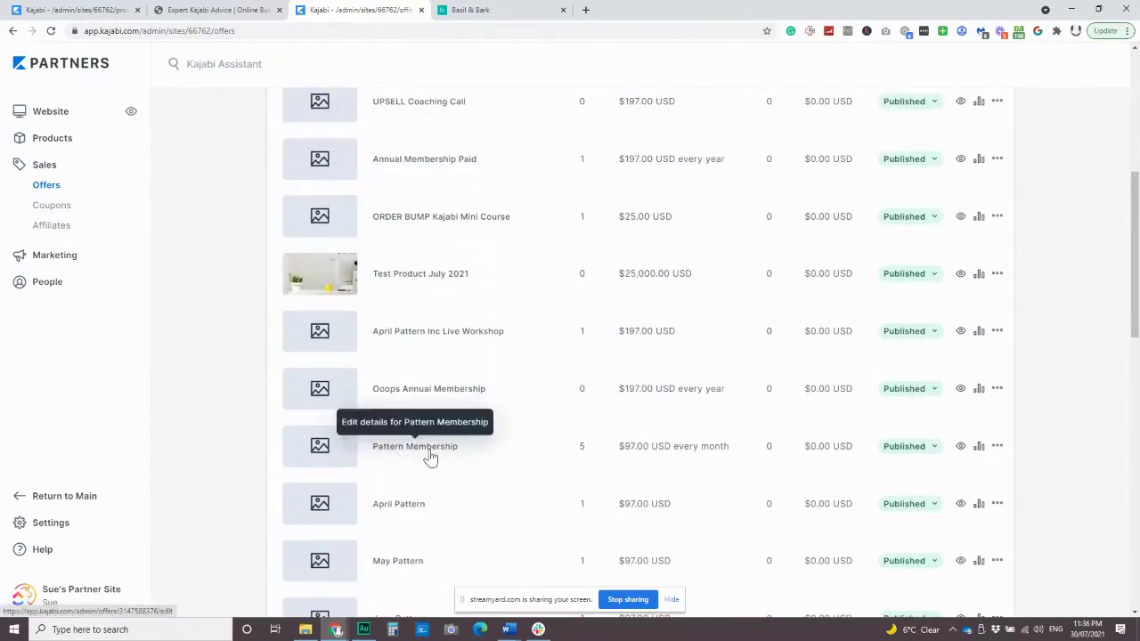
scroll(537, 258, "up", 2)
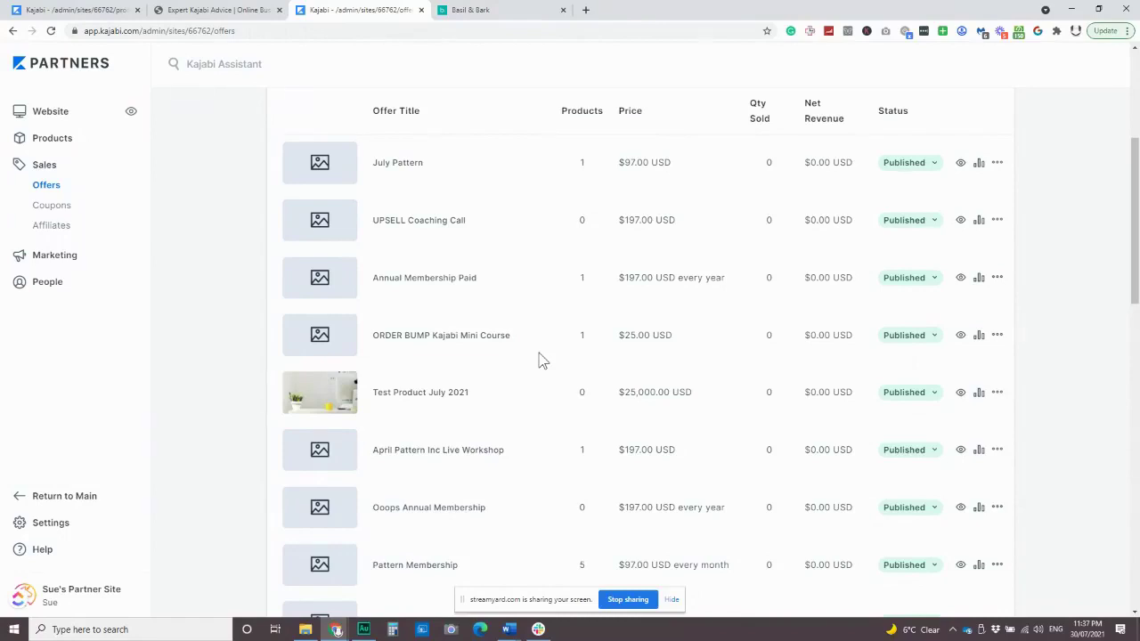
Switch to the pattern membership preview and review its dashboard, welcome area and monthly modules
left_click(227, 10)
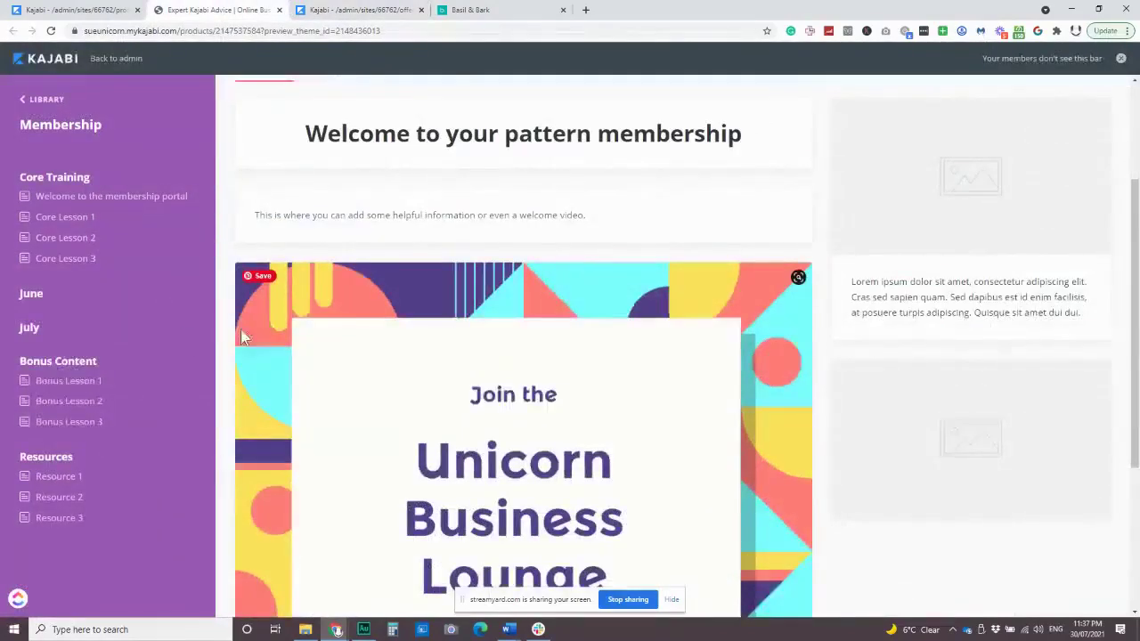
scroll(242, 337, "up", 2)
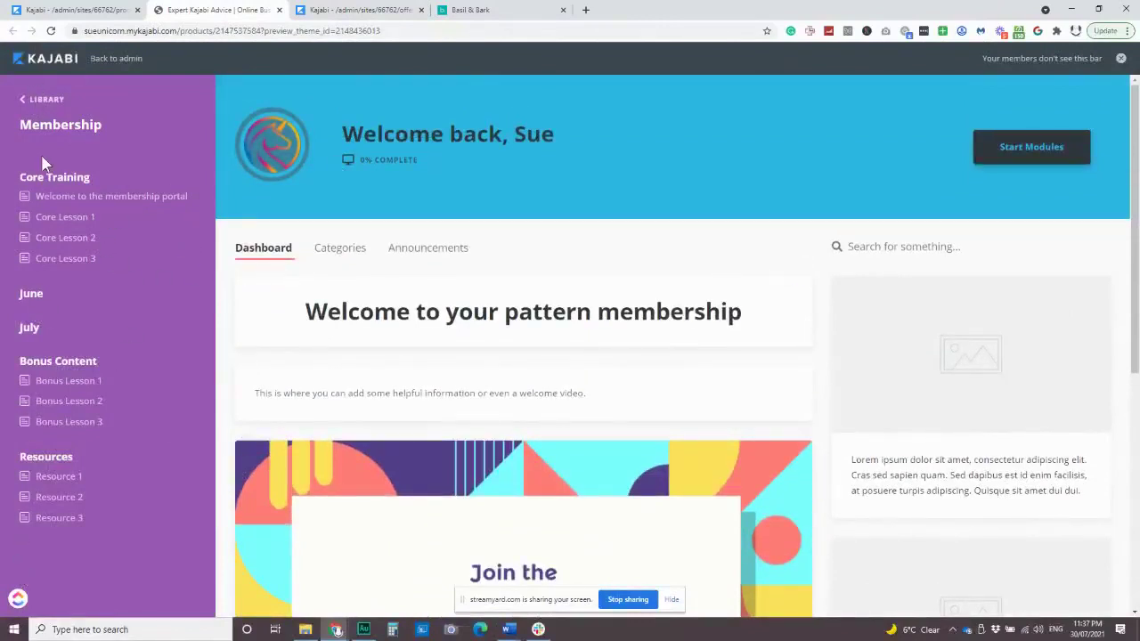
scroll(366, 255, "down", 1)
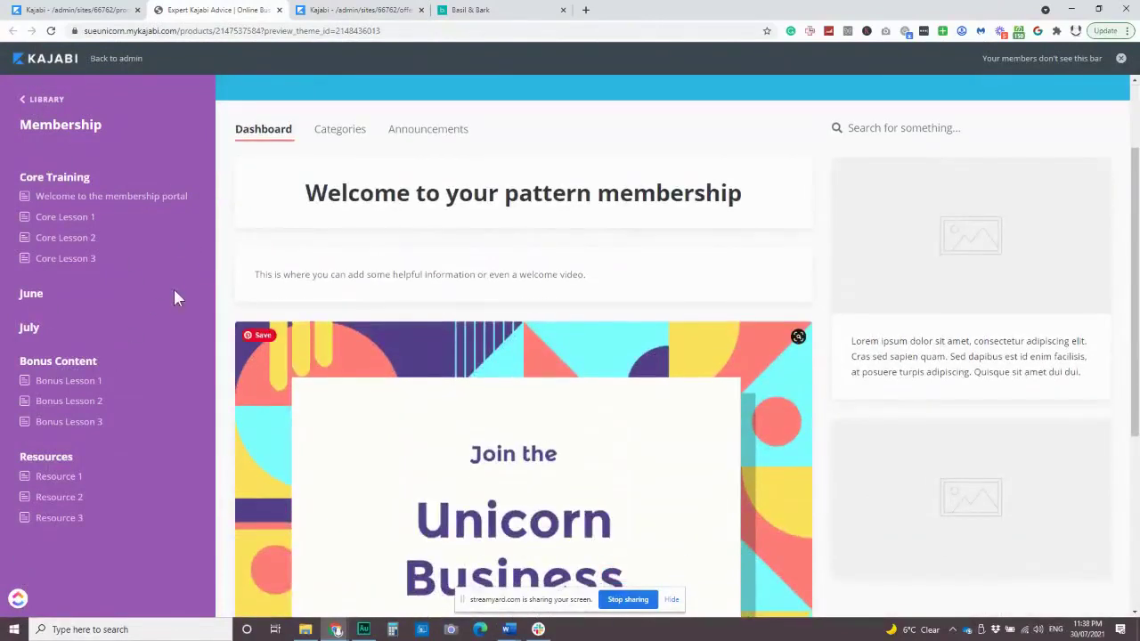
Go back to the Basil & Bark lifetime membership home page and review its welcome block and template categories
left_click(531, 11)
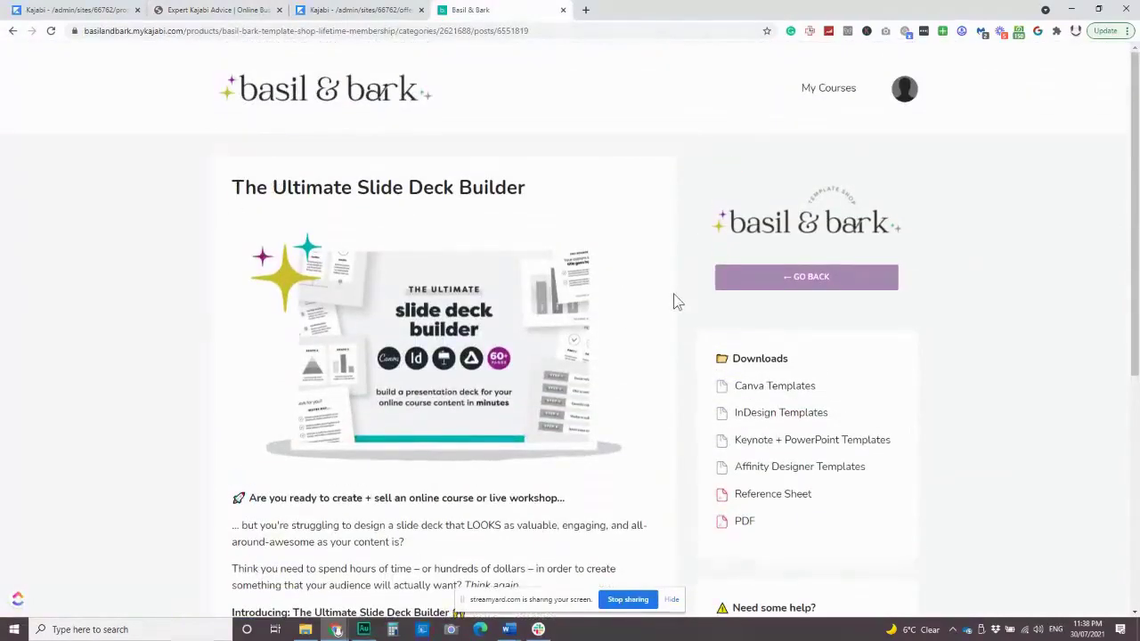
left_click(12, 30)
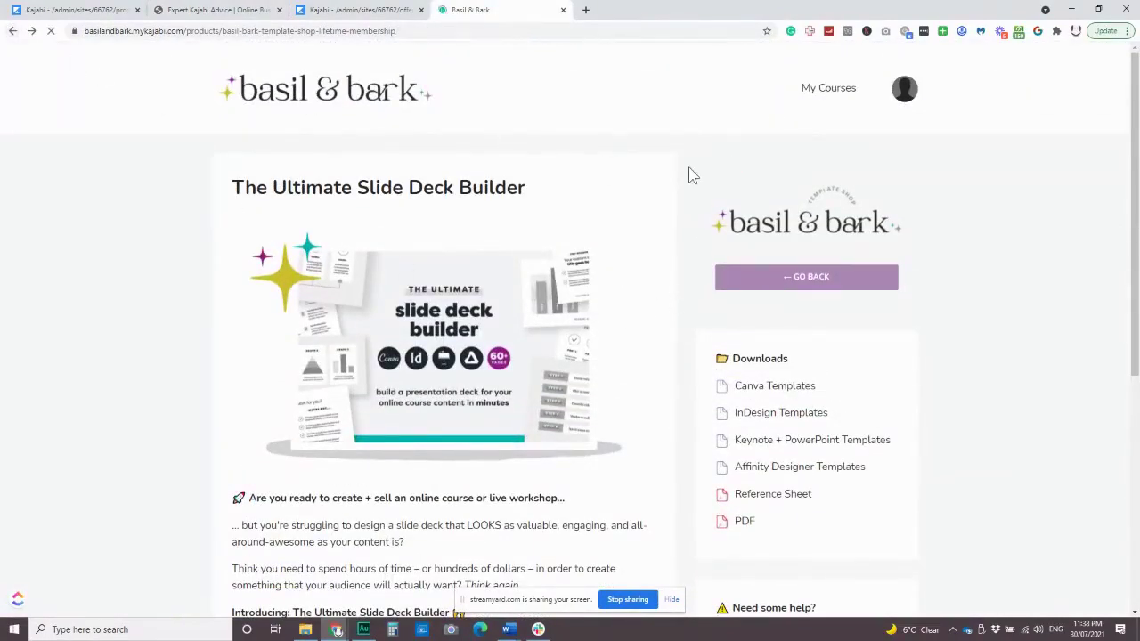
scroll(519, 362, "up", 15)
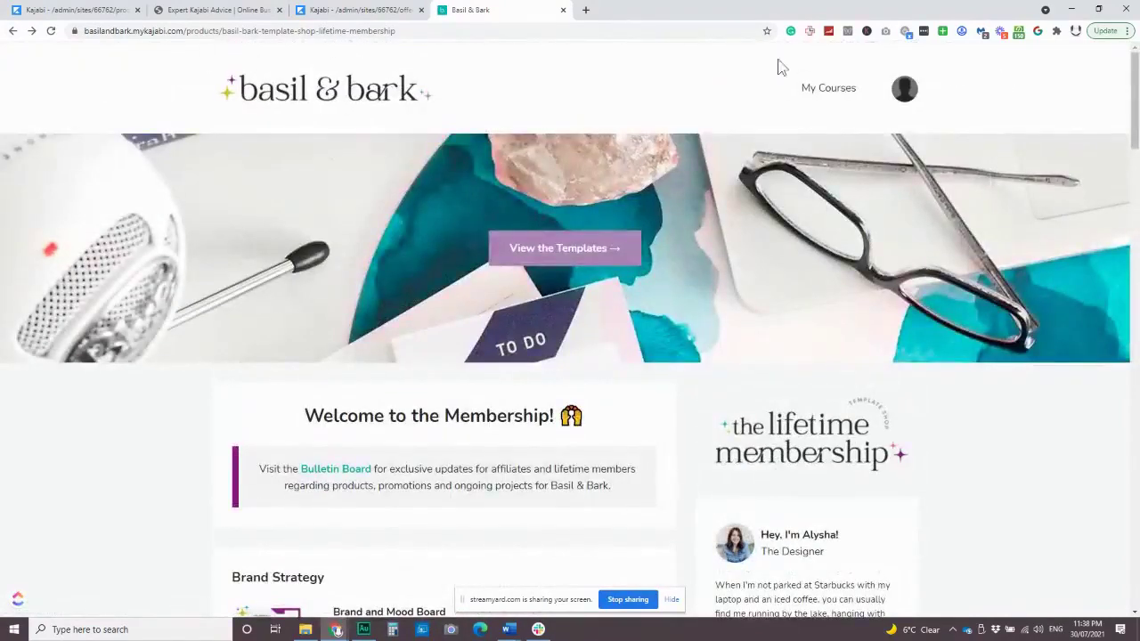
scroll(528, 314, "down", 5)
scroll(428, 267, "down", 2)
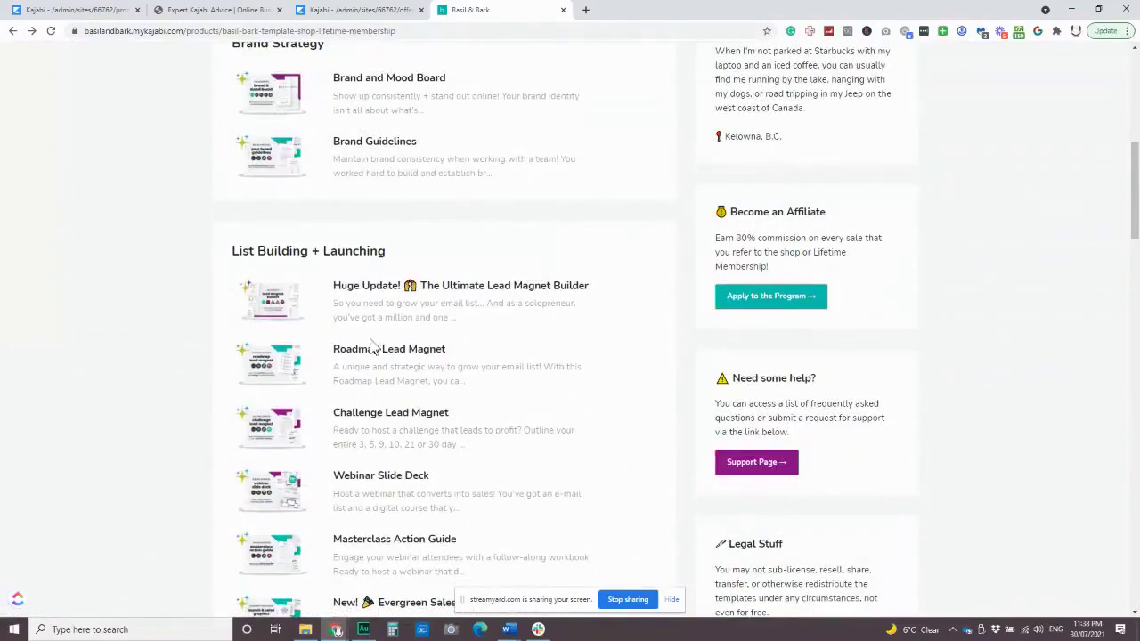
scroll(409, 365, "up", 4)
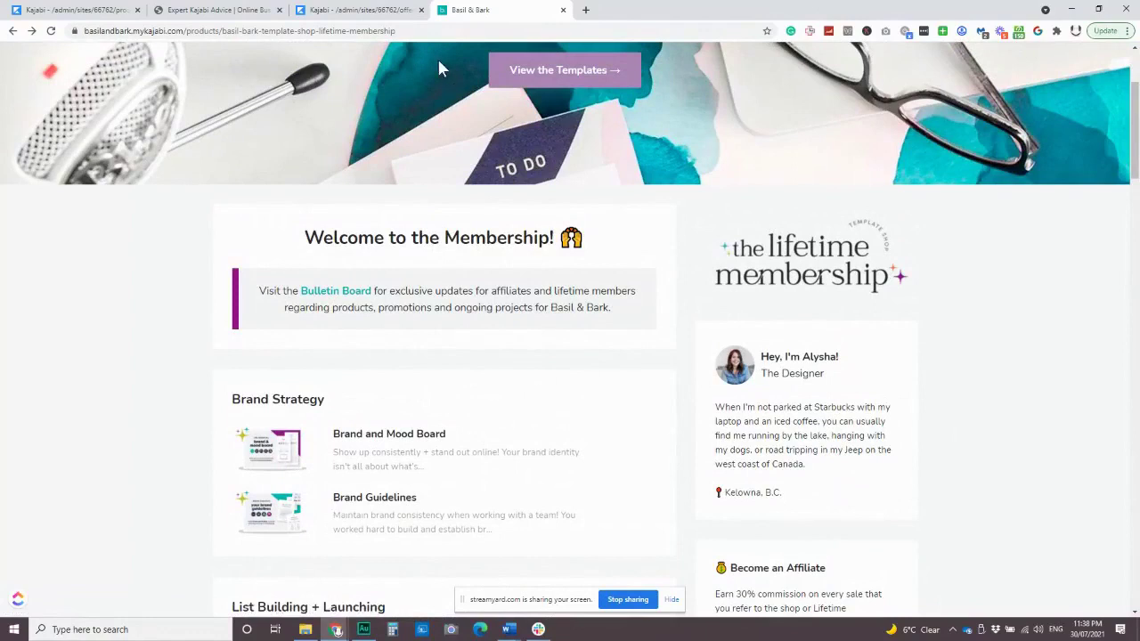
Switch to the Kajabi product list showing the separate monthly Pattern products
left_click(89, 11)
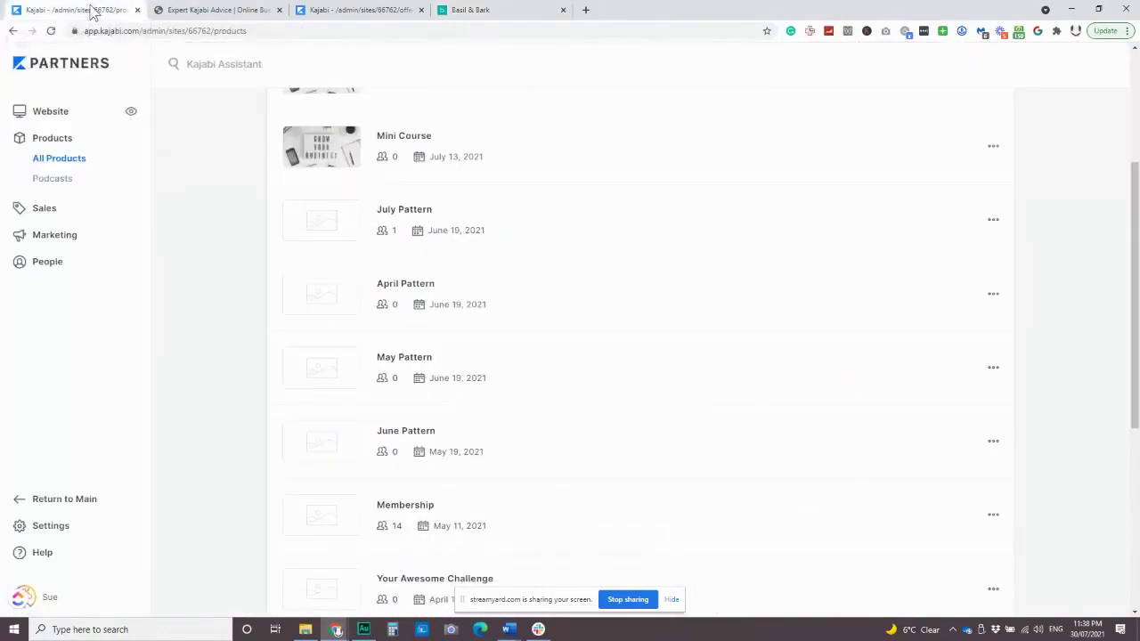